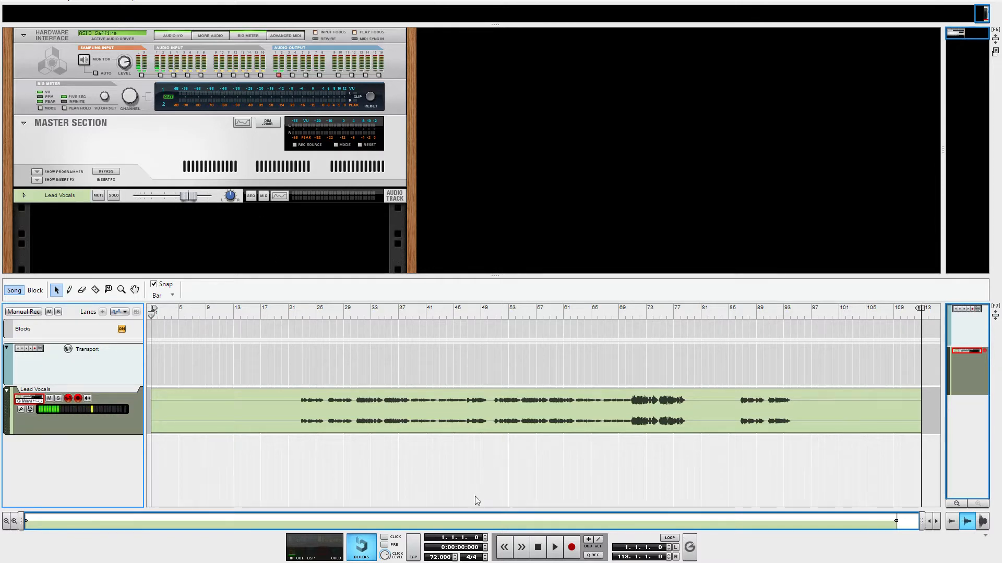
Step: Play the song briefly from the start, stop it and return the playhead to the beginning
click(552, 547)
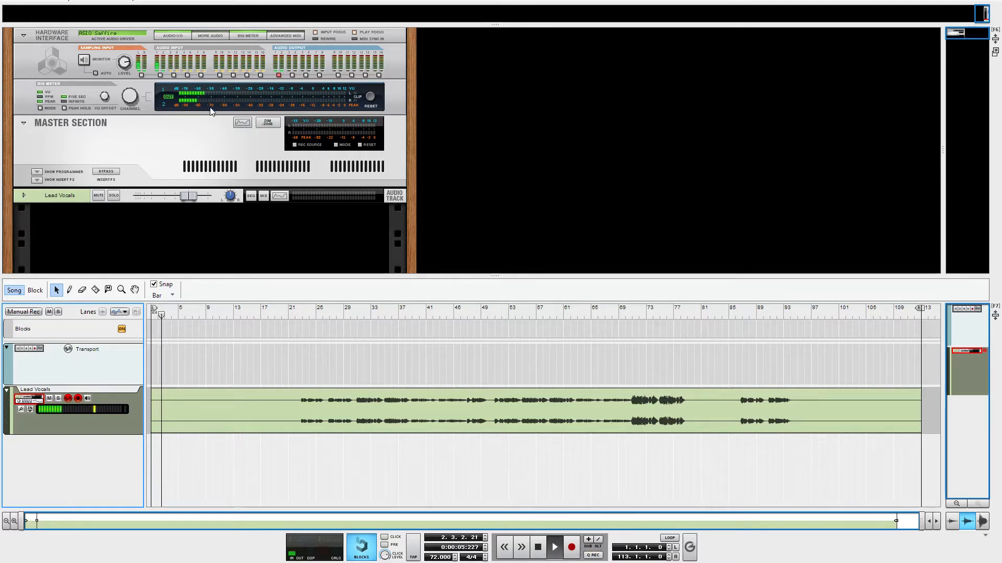
key(space)
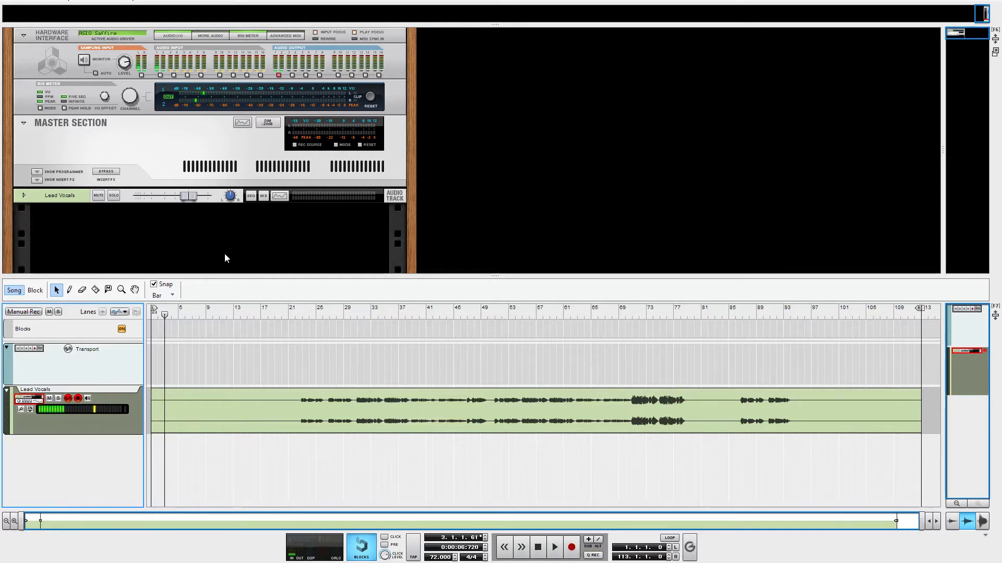
click(538, 549)
Step: Bounce the Lead Vocals clip to a new recording and delete its unused recordings, including the comp mode ones
right_click(239, 407)
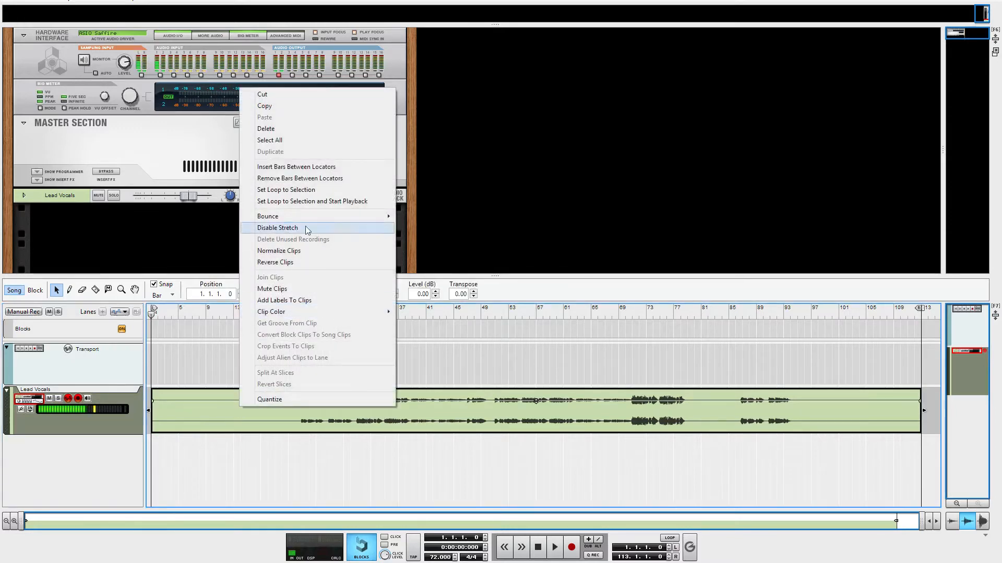
mouse_move(343, 218)
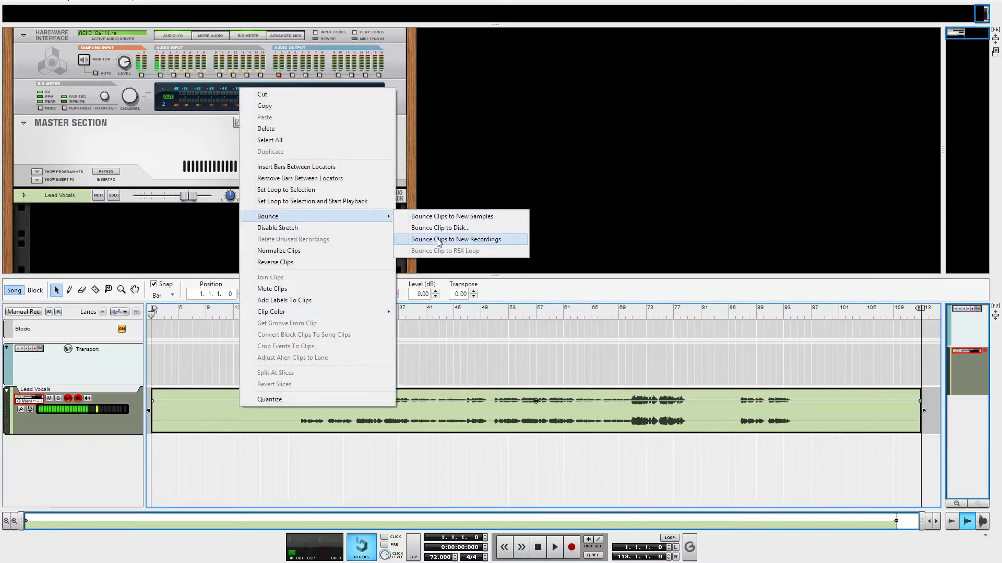
click(456, 239)
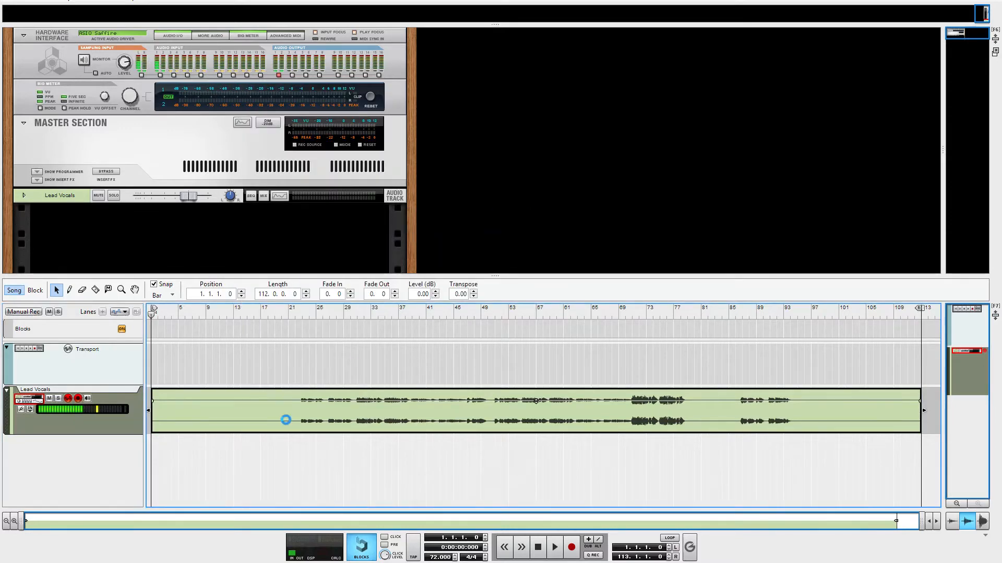
right_click(255, 413)
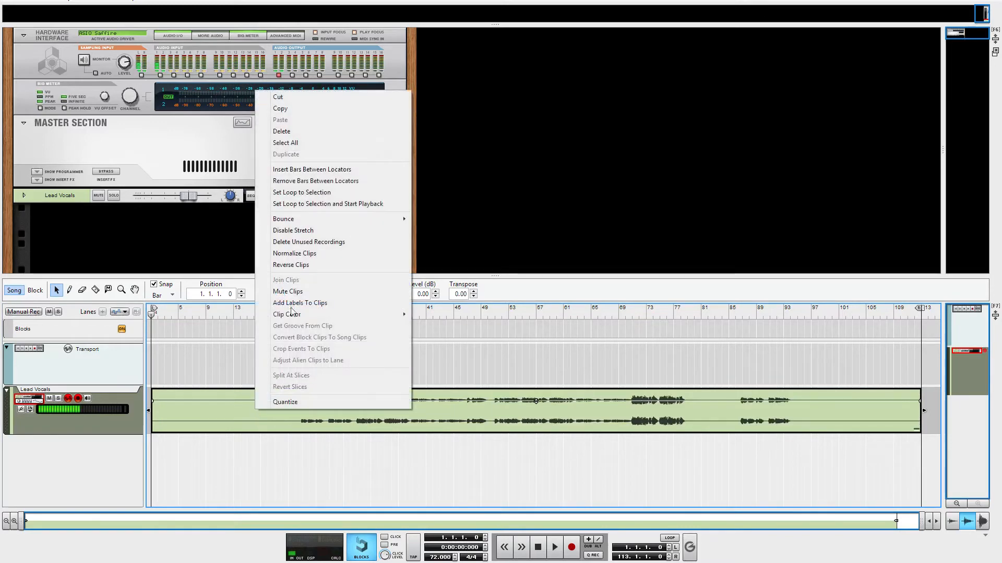
click(307, 243)
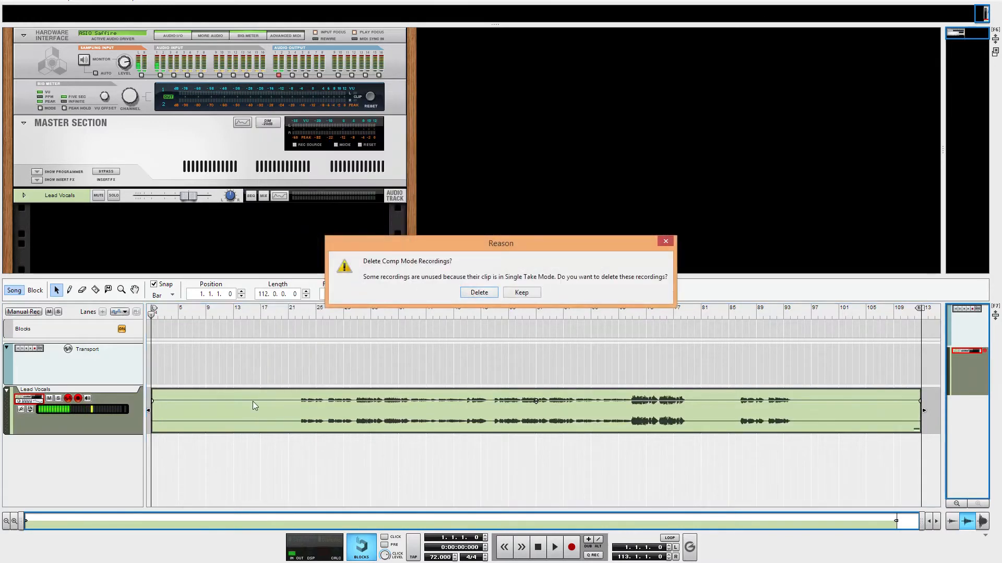
click(479, 293)
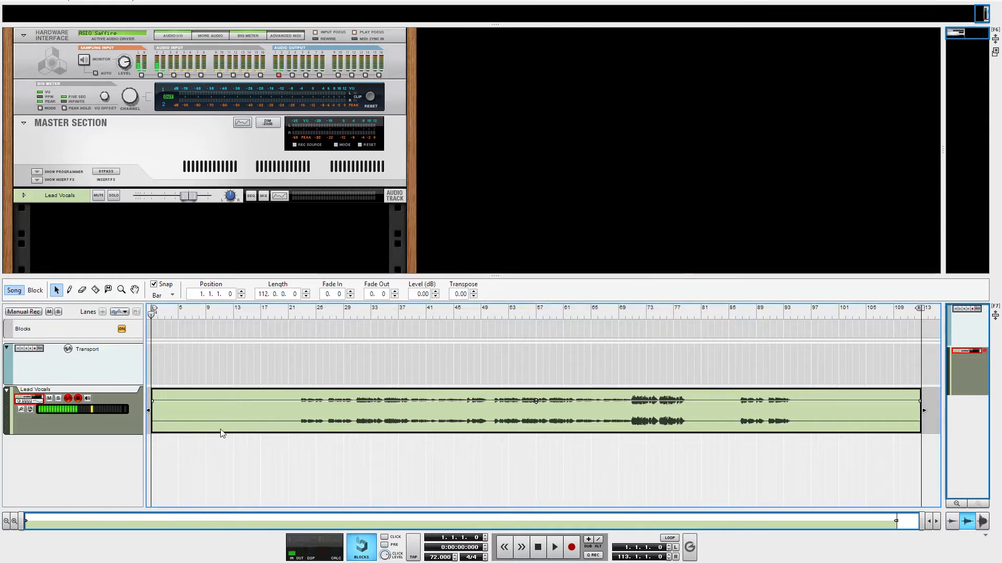
Step: Rename the bounced take in the clip's comp editor to "Lead Vocals" and return to the song arrangement
double_click(240, 410)
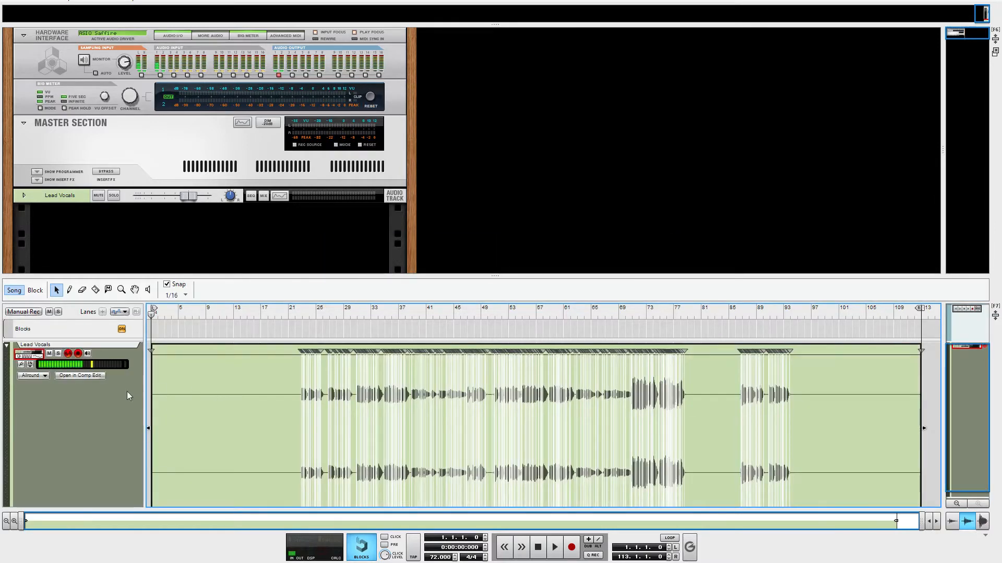
click(80, 375)
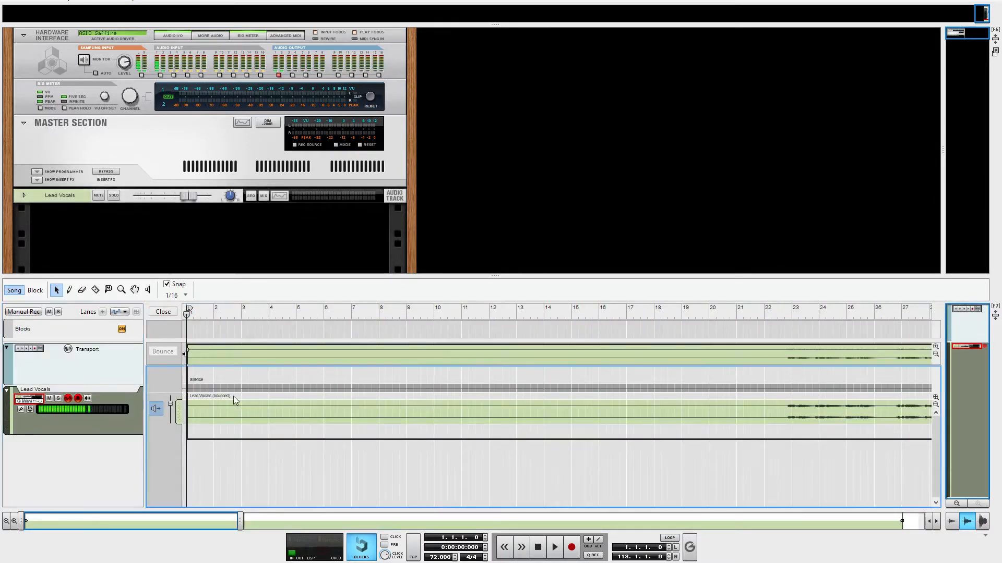
double_click(217, 397)
click(264, 398)
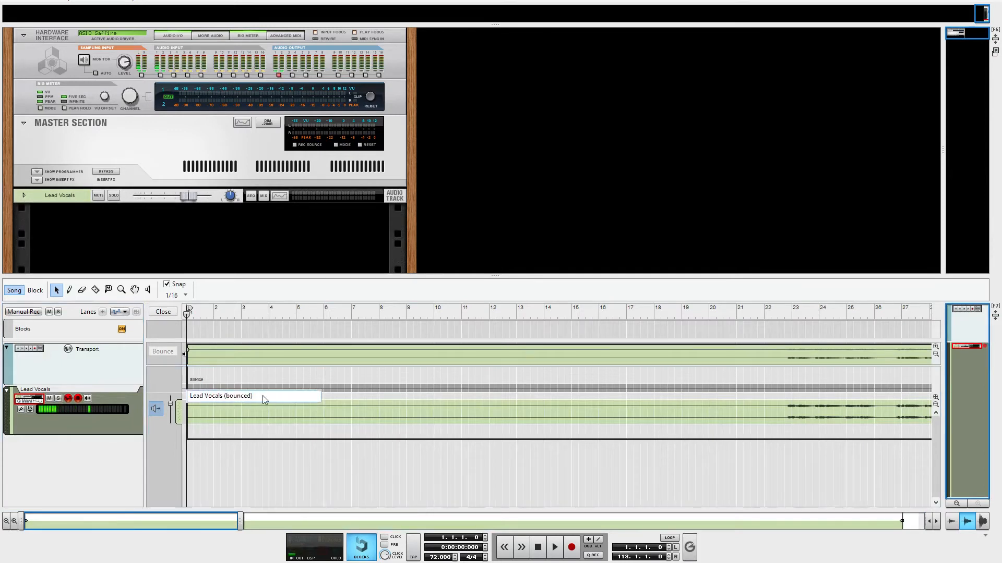
key(BackSpace)
key(BackSpace)
key(BackSpace)
key(BackSpace)
key(BackSpace)
key(BackSpace)
key(BackSpace)
key(Return)
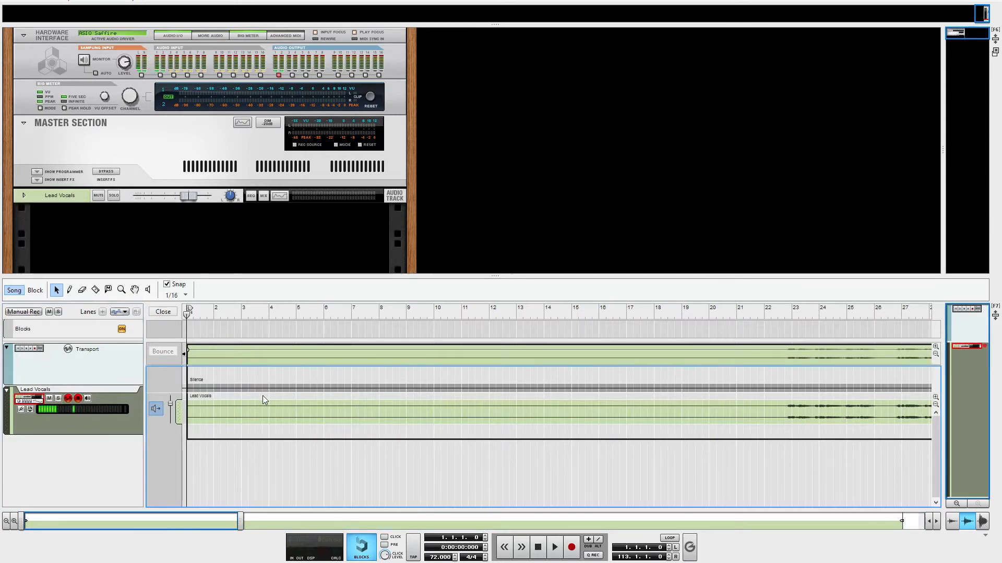
click(163, 311)
click(208, 454)
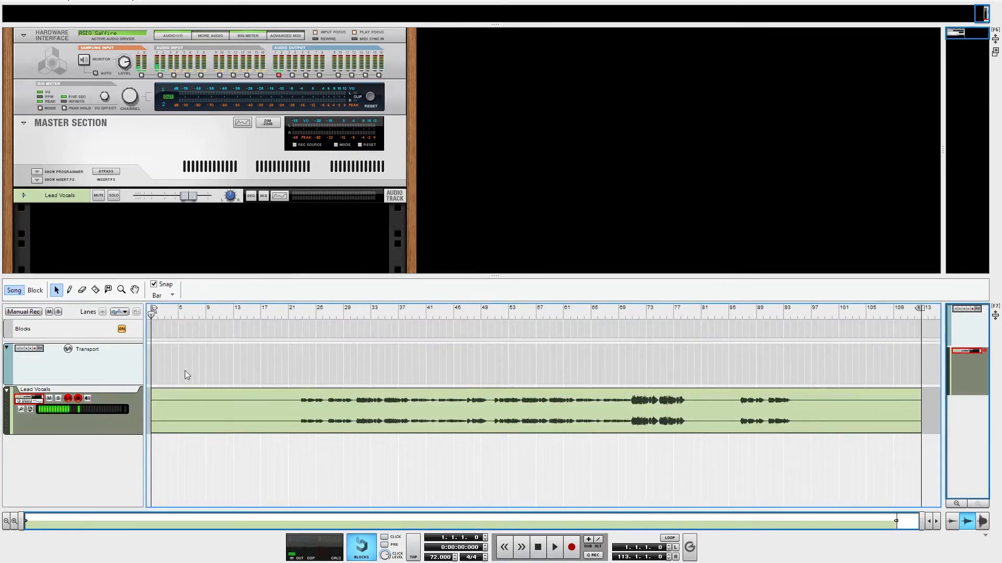
Step: Save the song under the new name "Space 48 Wave.reason" in the Space folder
click(9, 3)
click(44, 75)
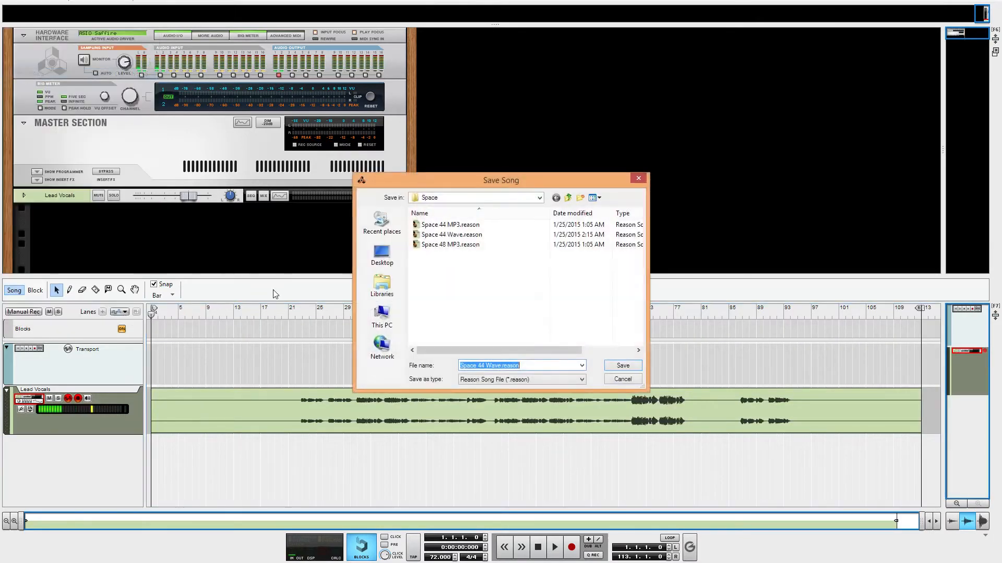
click(483, 365)
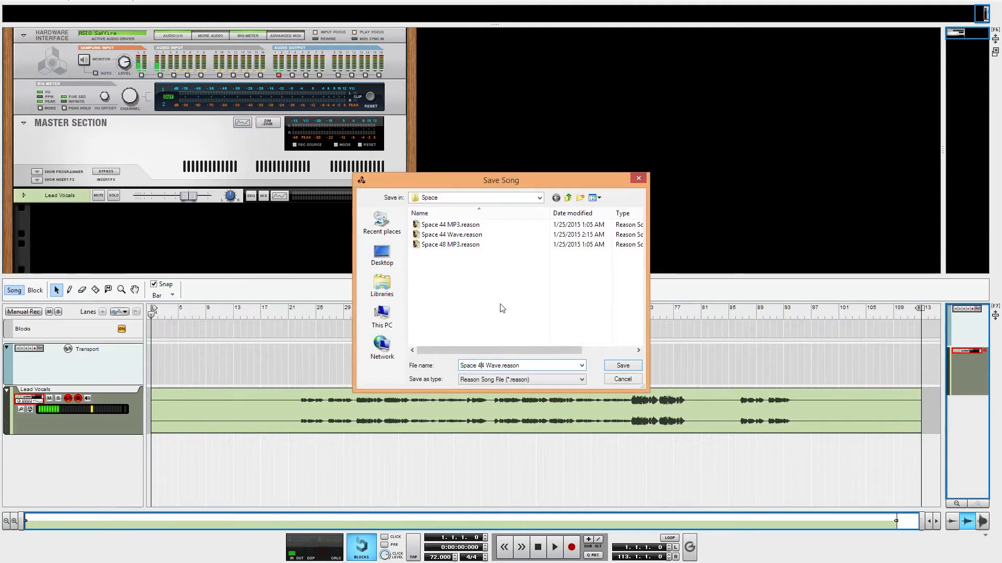
key(Delete)
text(8)
key(Return)
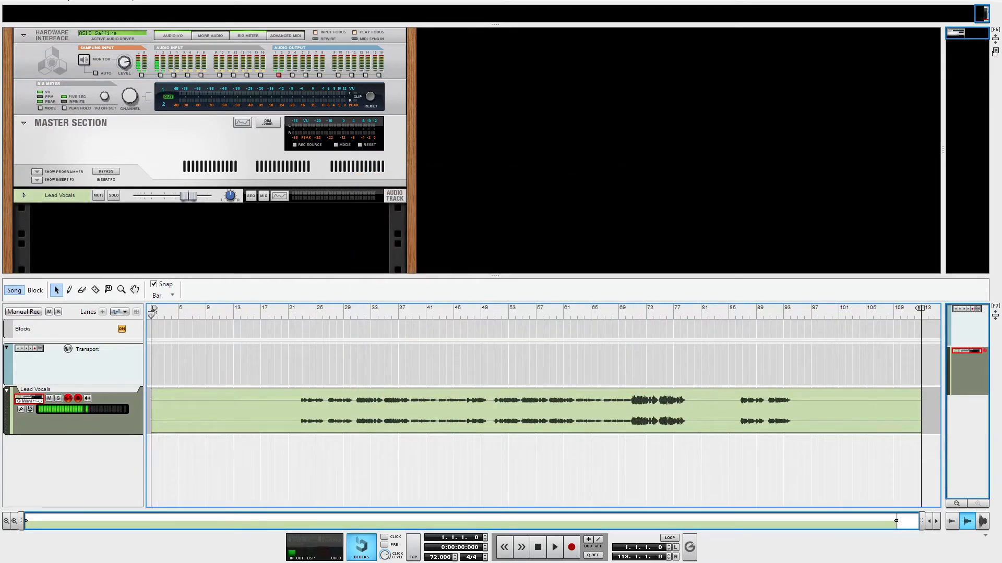
Step: Switch to the Space folder in File Explorer and compare the sizes of Lead Vocals.wav and Space 44 Wave.reason
click(148, 562)
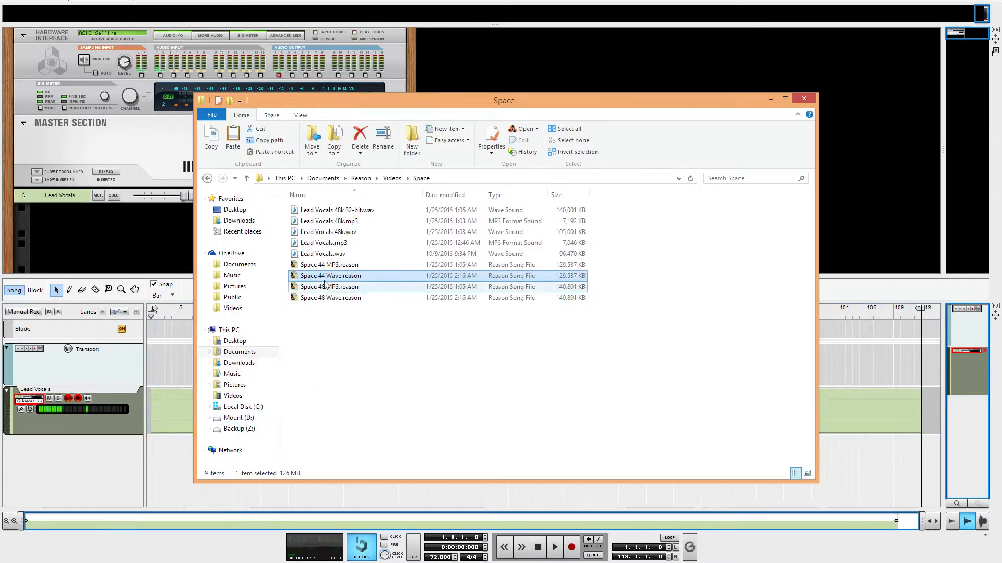
click(325, 255)
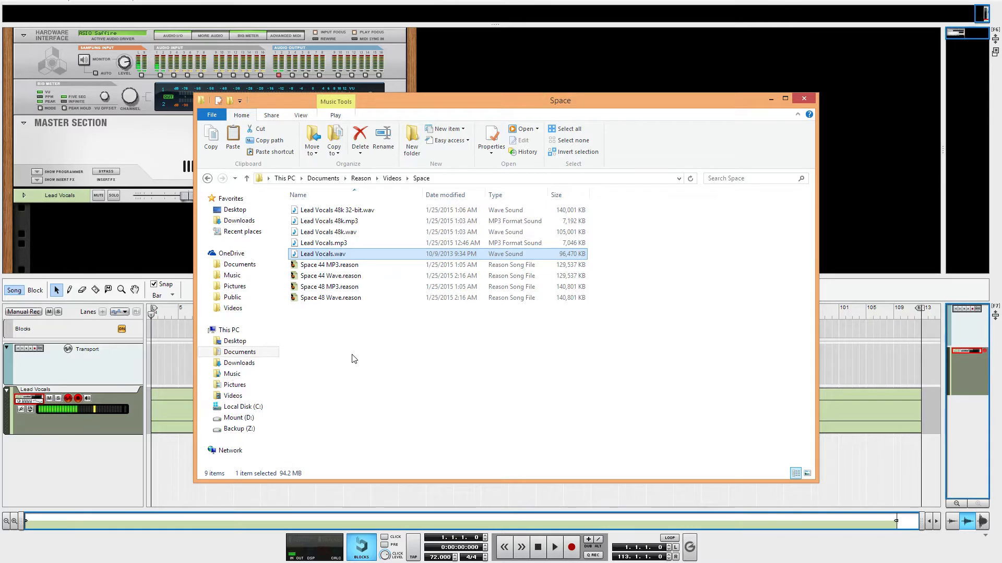
click(336, 277)
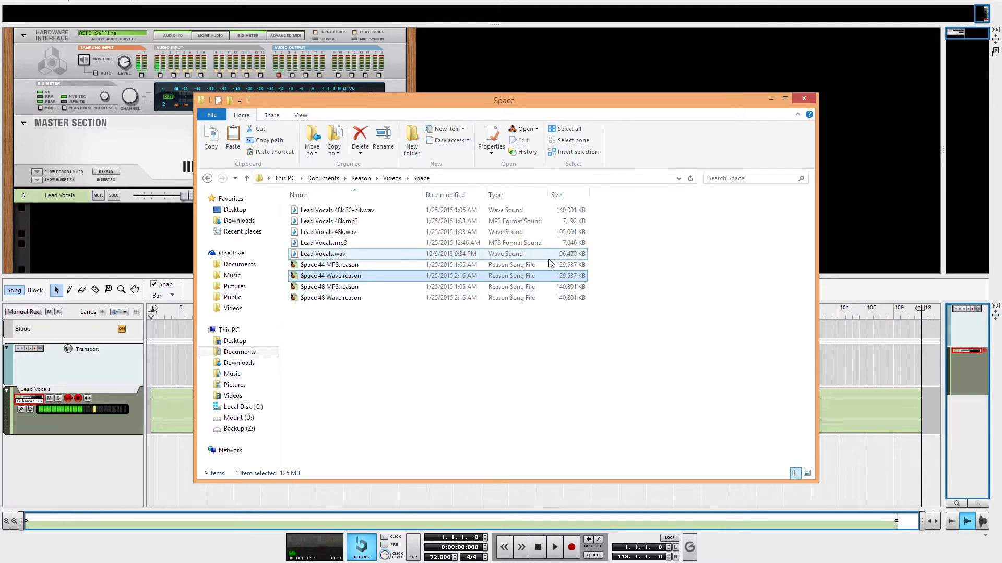
click(531, 257)
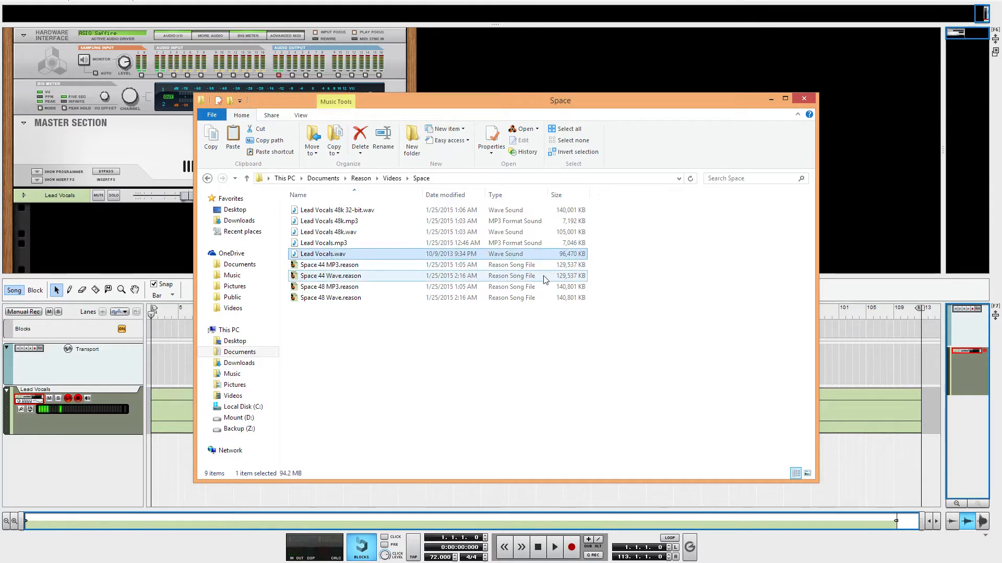
click(542, 277)
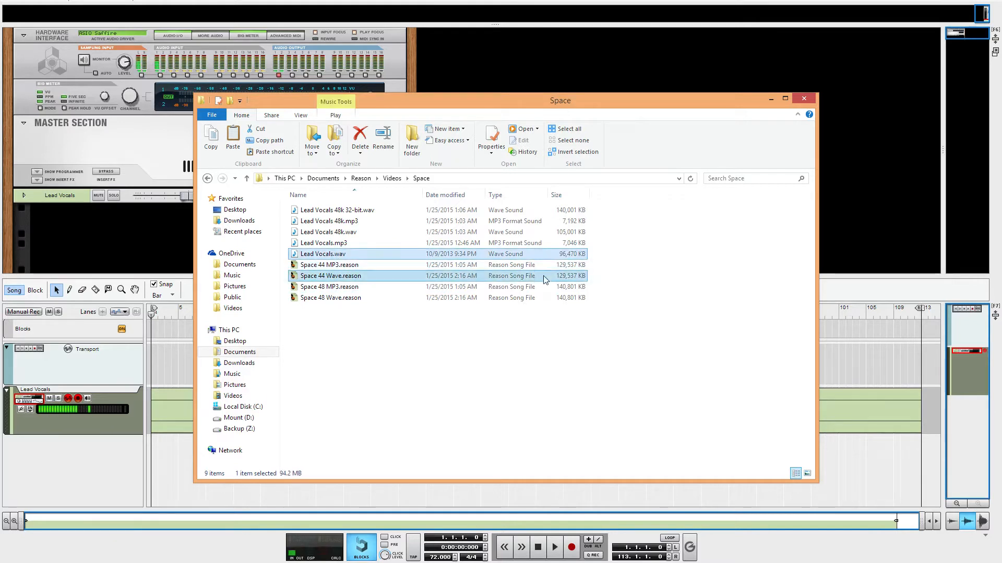
click(360, 352)
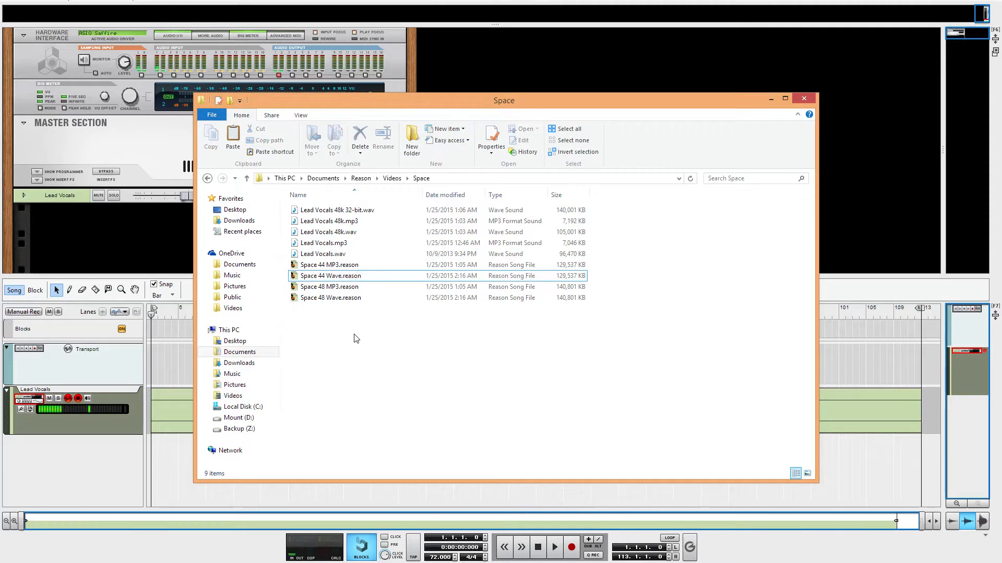
Step: Compare the sizes of Lead Vocals.wav and Lead Vocals.mp3 with the Space 44 MP3 and Space 44 Wave song files
click(343, 255)
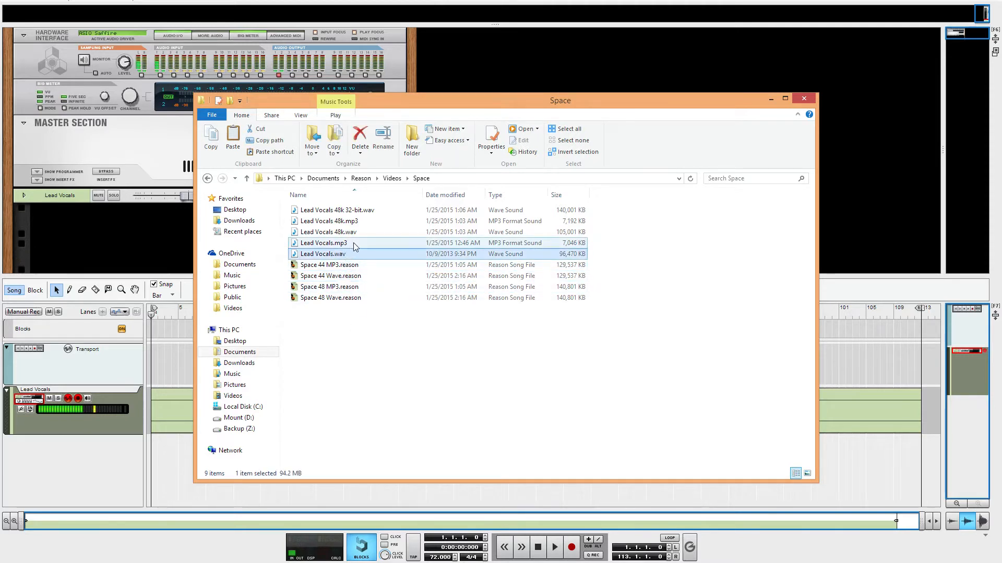
click(353, 243)
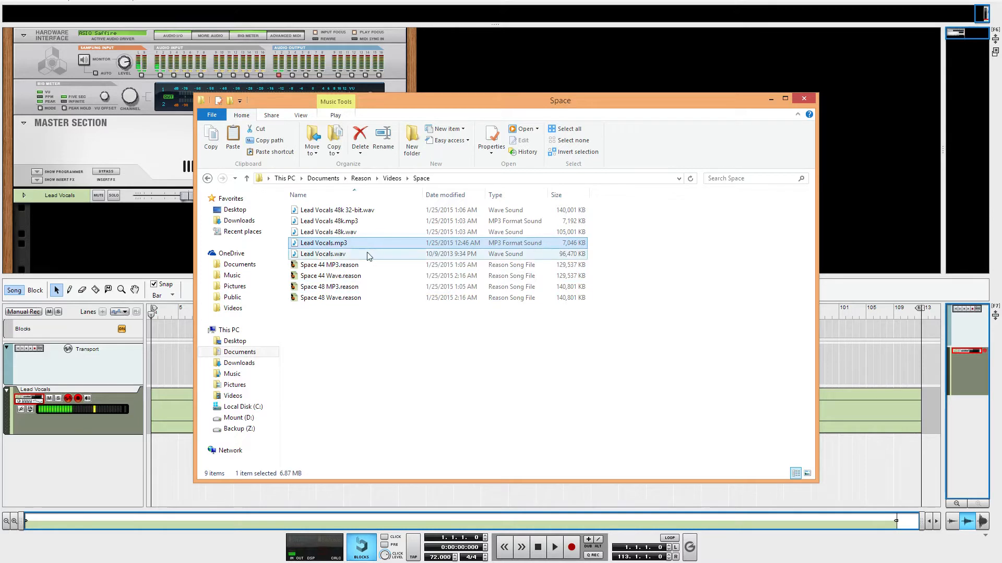
click(379, 263)
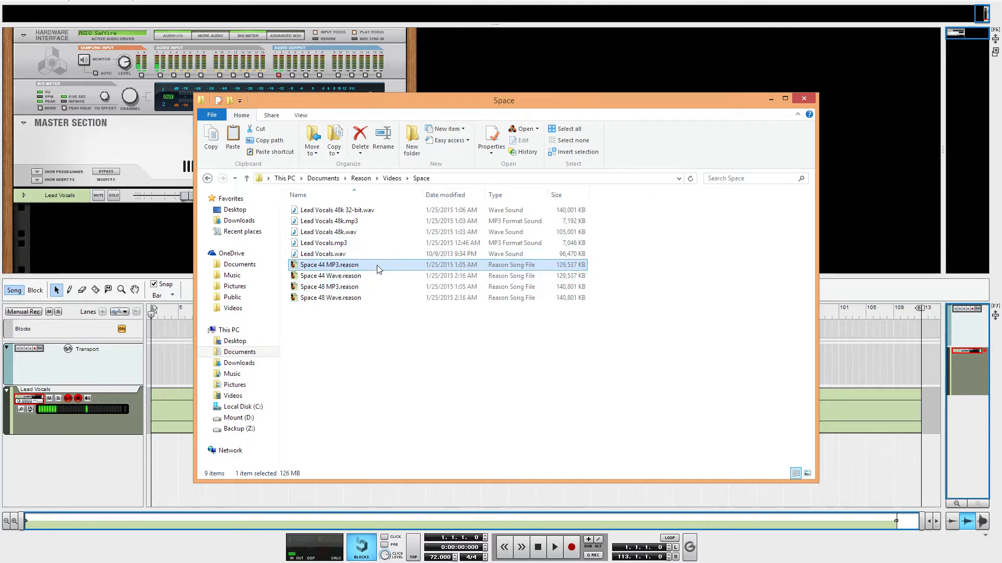
click(376, 279)
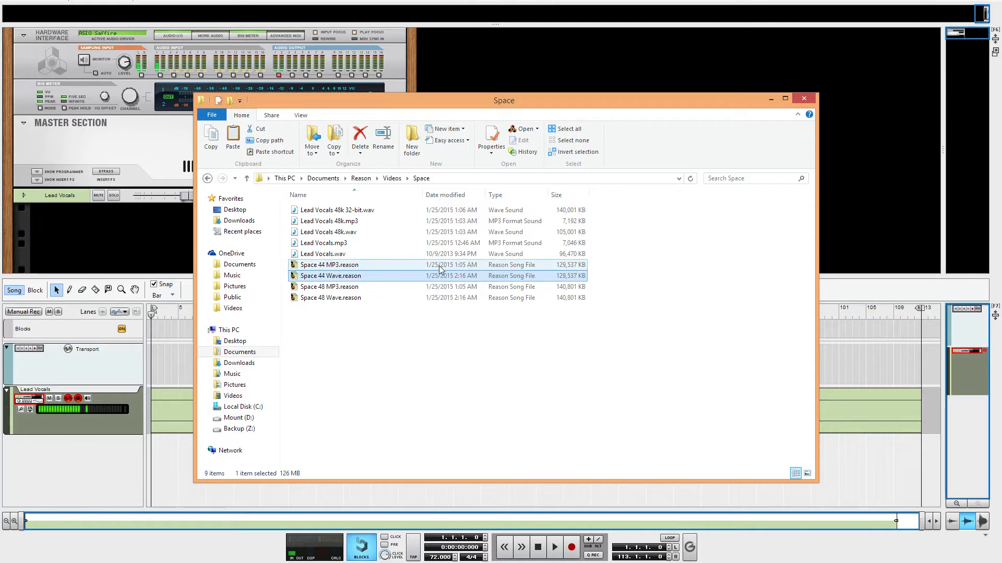
click(373, 336)
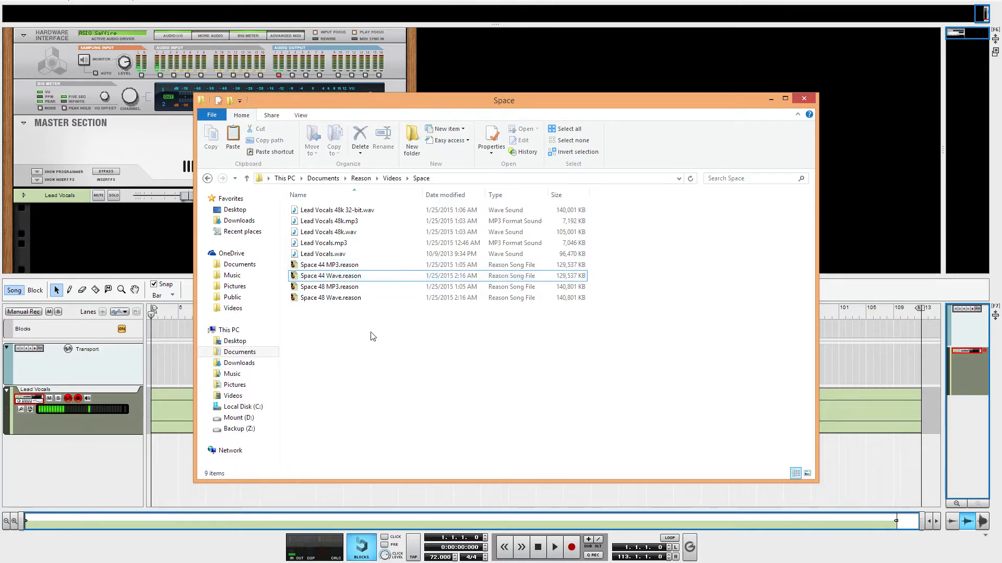
Step: Compare the sizes of Lead Vocals 48k.wav and Lead Vocals 48k.mp3 with the Space 48 MP3 and Space 48 Wave song files
click(359, 264)
click(372, 254)
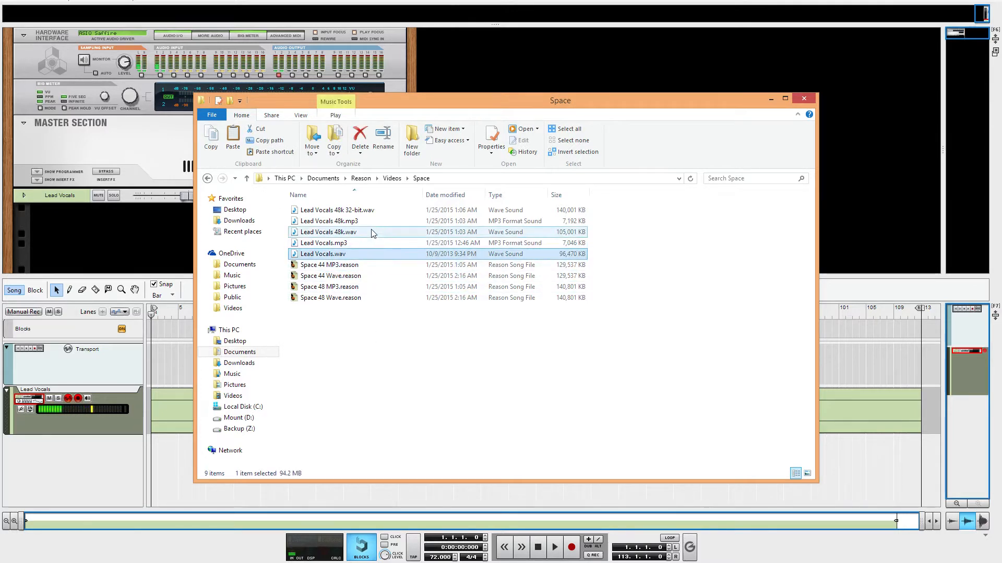
click(374, 233)
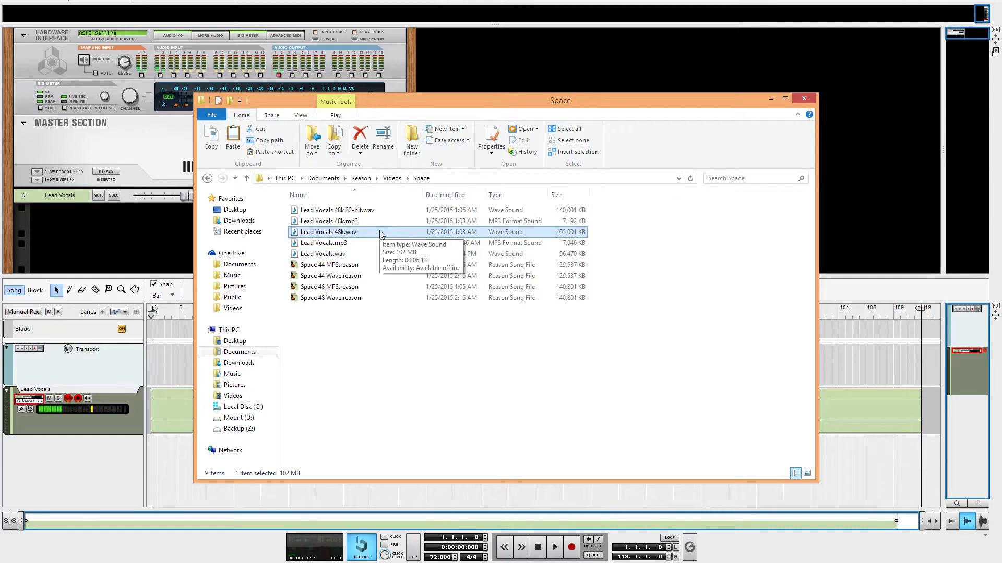
click(371, 222)
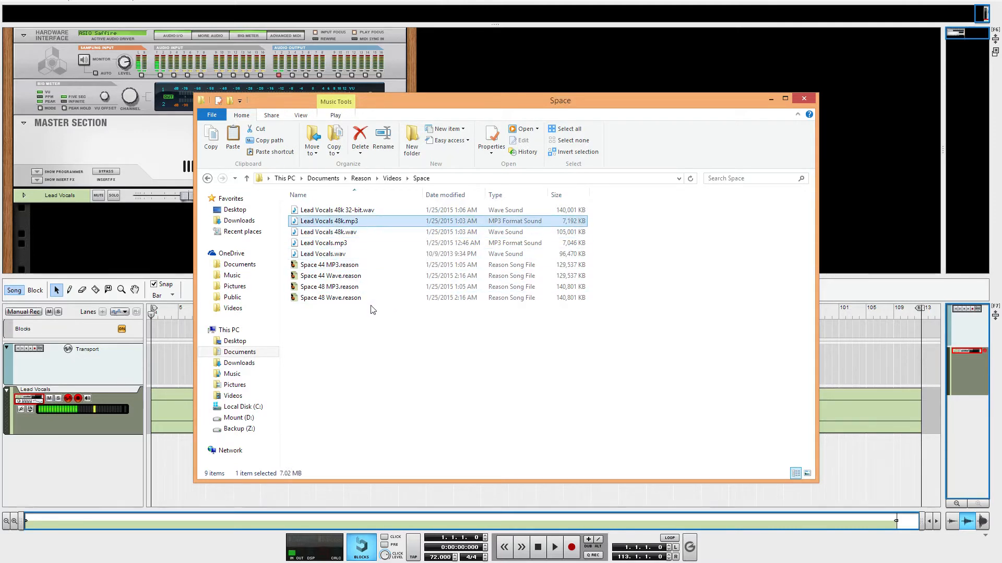
click(360, 288)
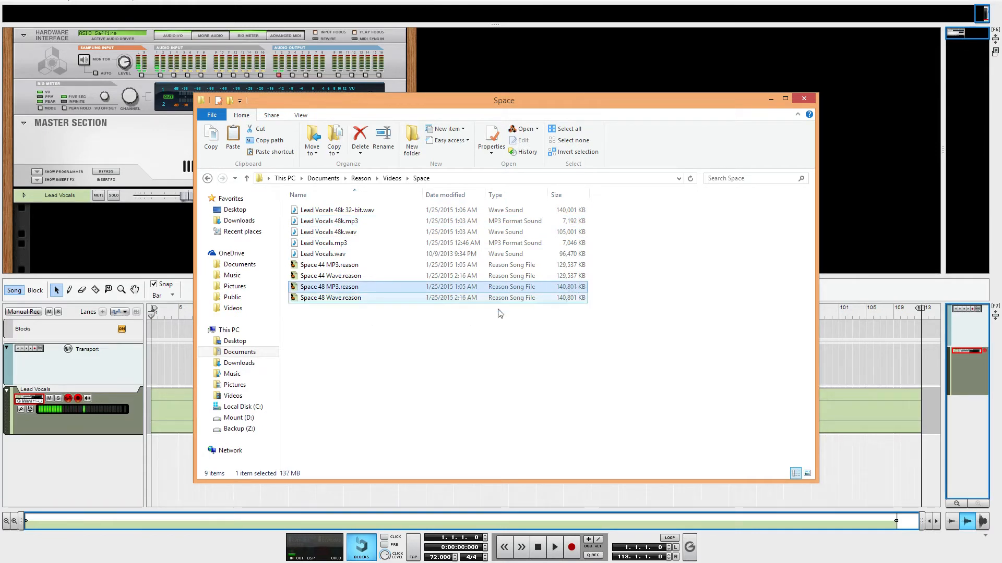
key(Down)
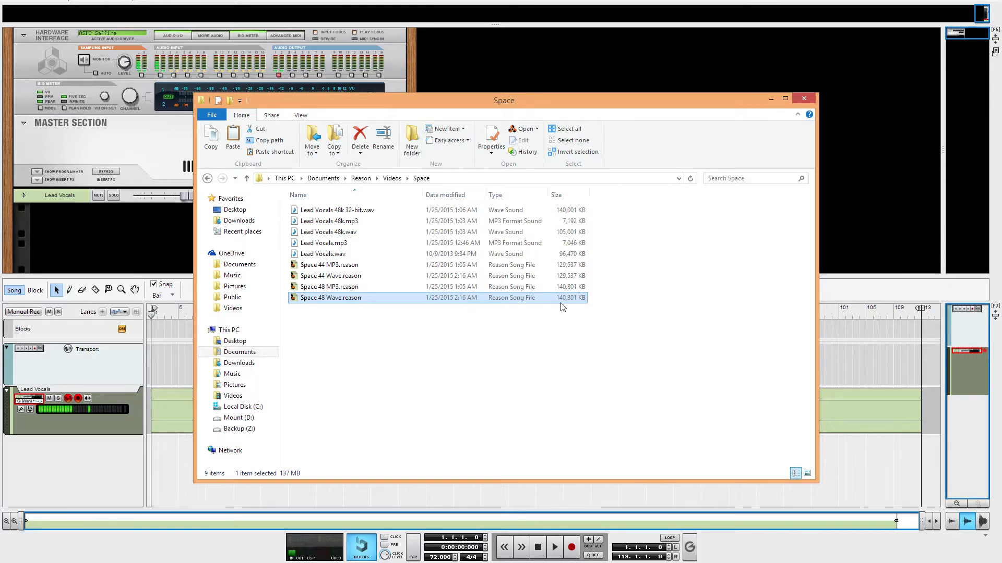
Step: Compare the size of Space 44 Wave.reason with that of Space 48 Wave.reason
click(365, 277)
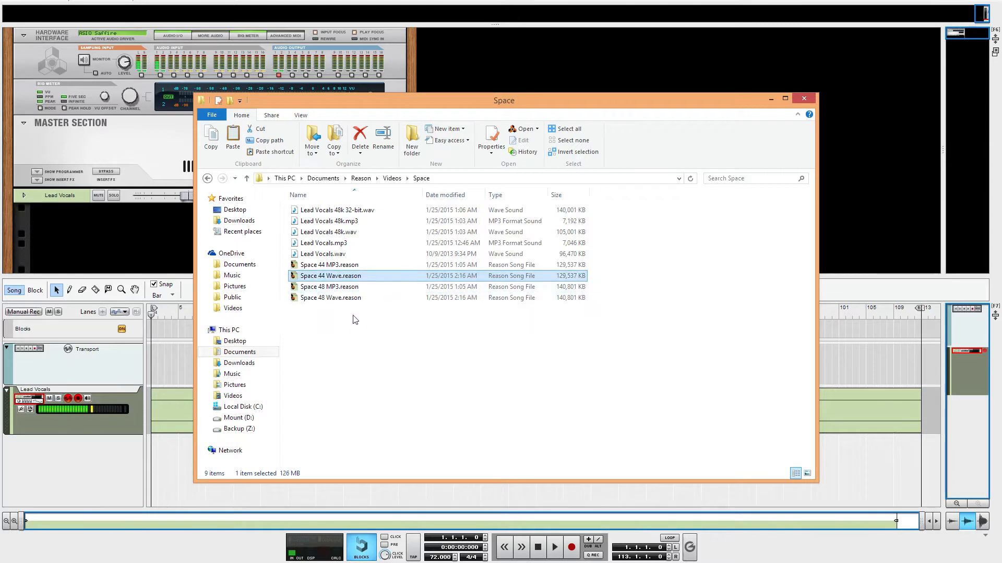
click(357, 302)
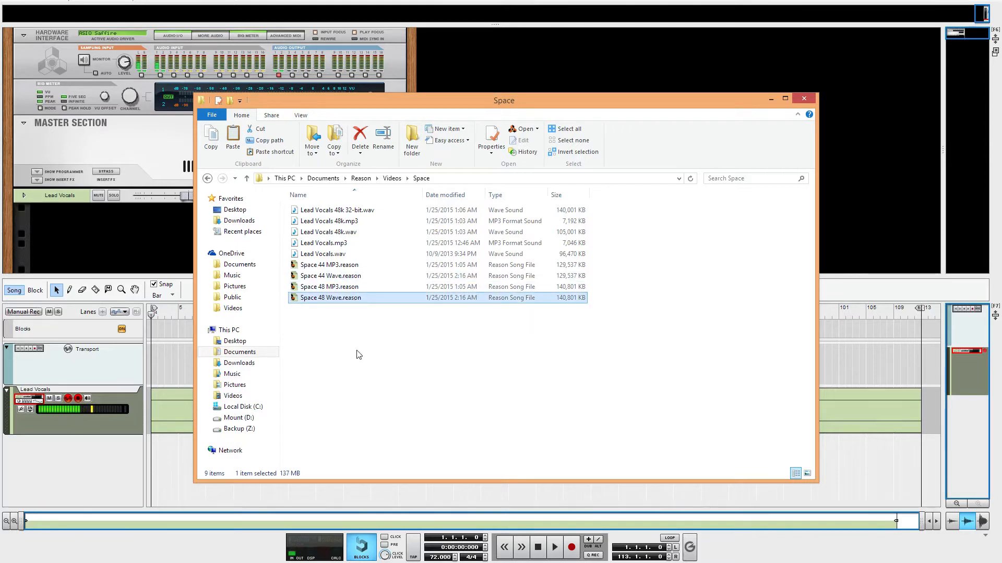
click(351, 278)
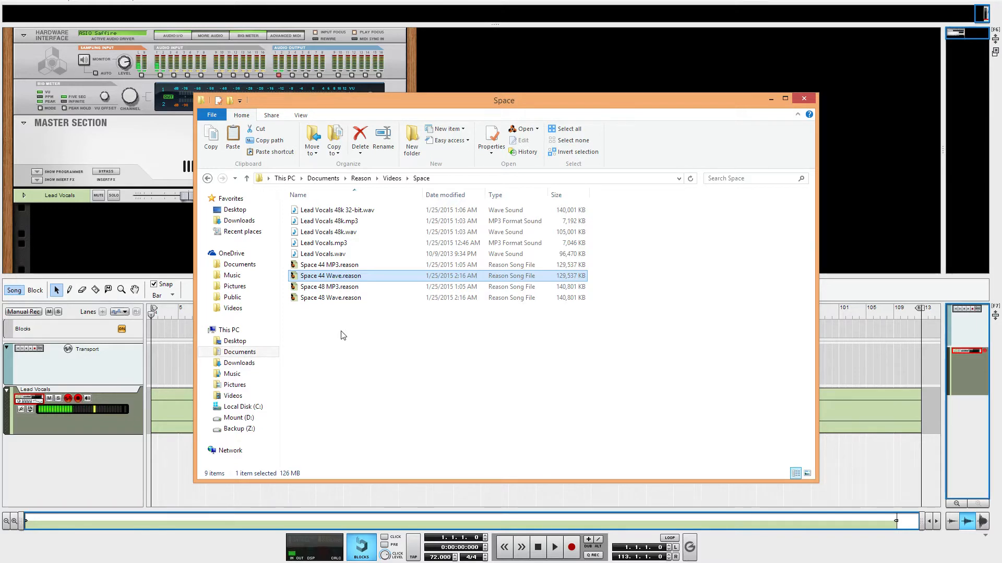
Step: Compare the size of Lead Vocals 48k 32-bit.wav with that of Space 48 Wave.reason
click(346, 298)
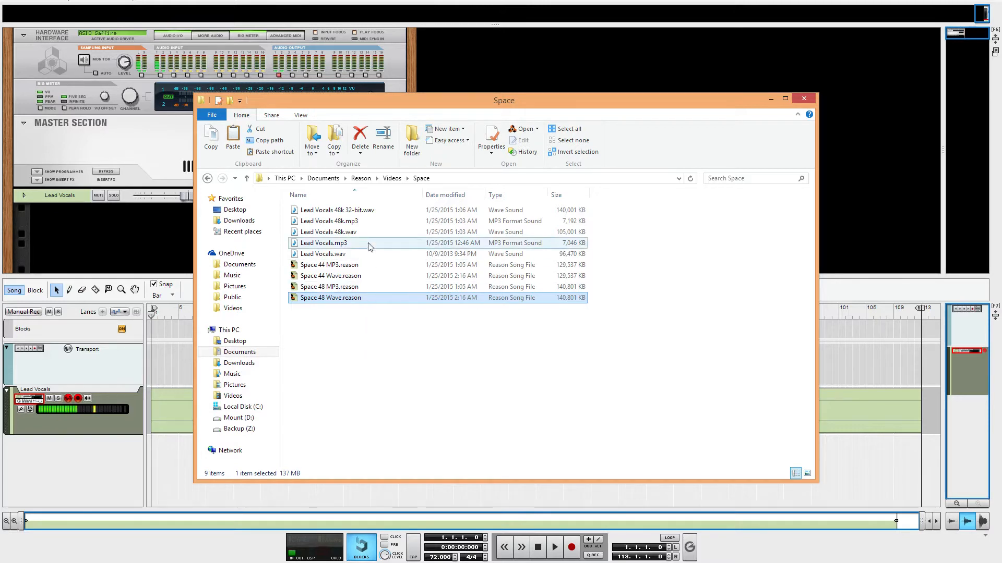
click(372, 214)
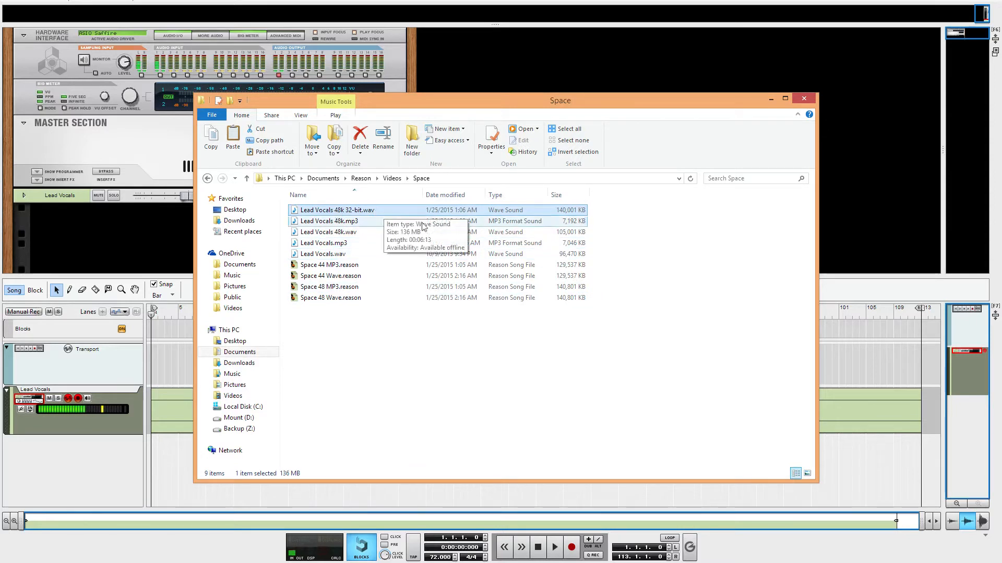
click(509, 299)
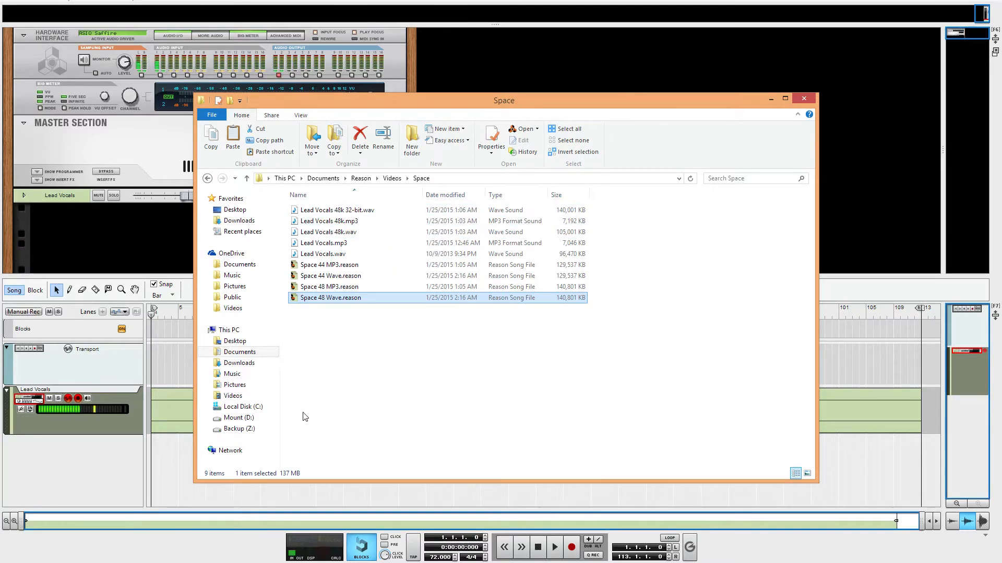
Step: Switch back to Reason and split the Lead Vocals clip around the silent passages at bars 22, 79 and 86
click(209, 562)
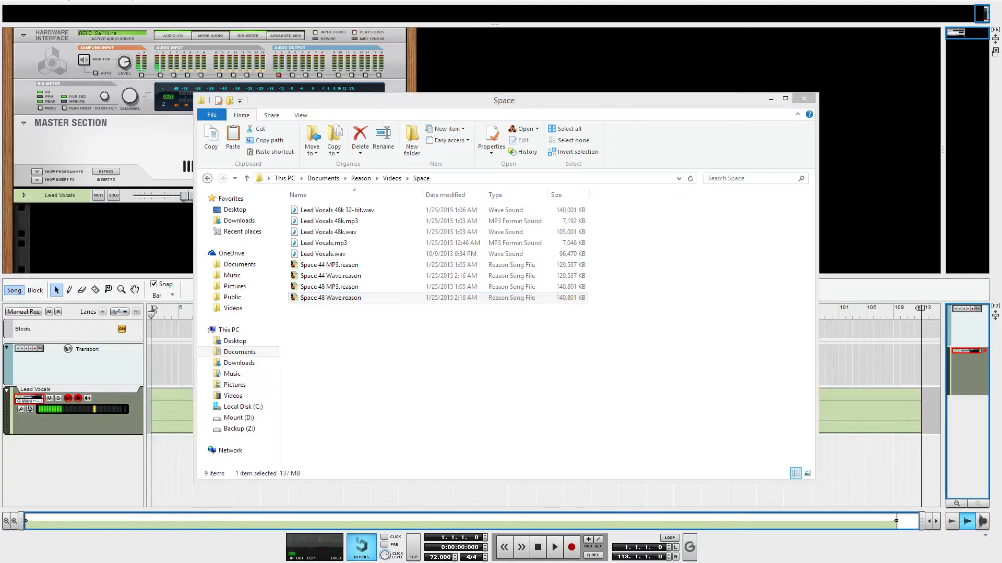
key(r)
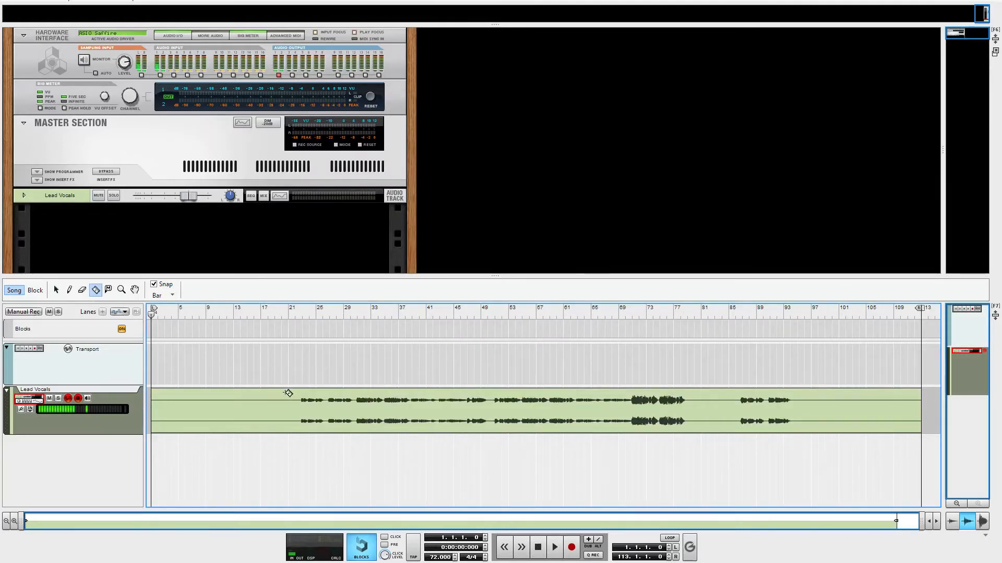
click(298, 406)
click(689, 412)
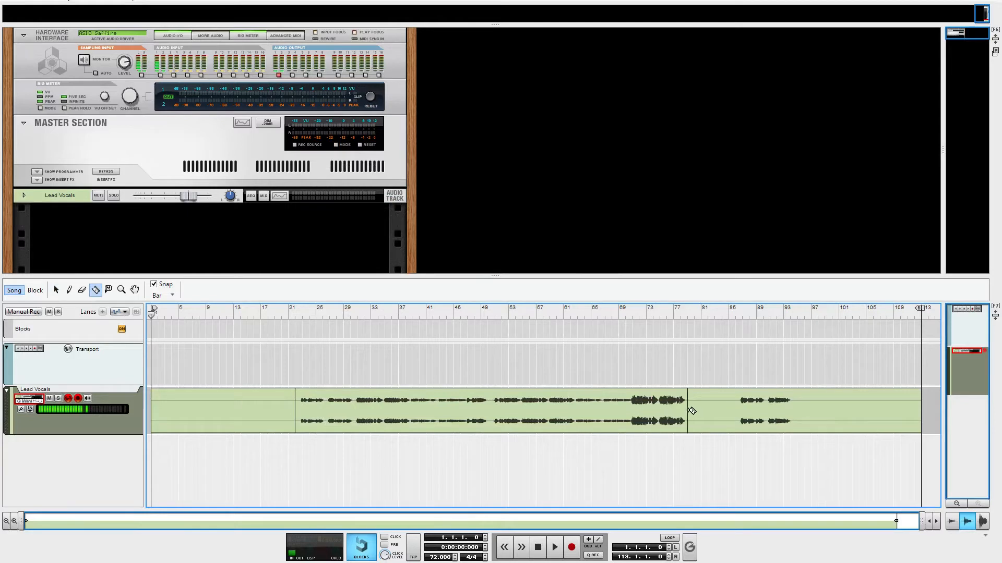
click(742, 414)
key(q)
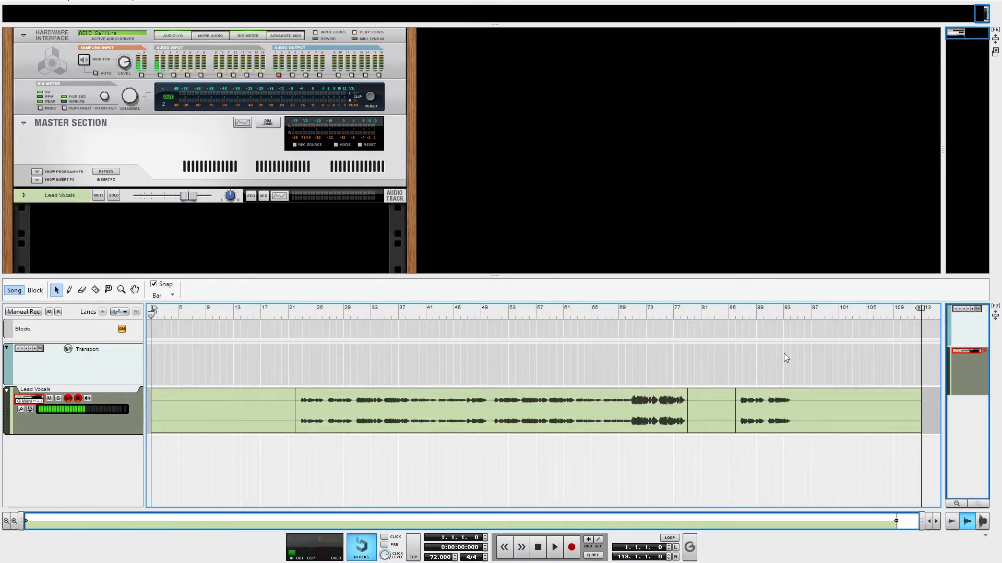
Step: Split the Lead Vocals clip at bar 94, where the last vocal phrase ends, after checking the waveform there up close
click(788, 313)
scroll(791, 412, up, 8)
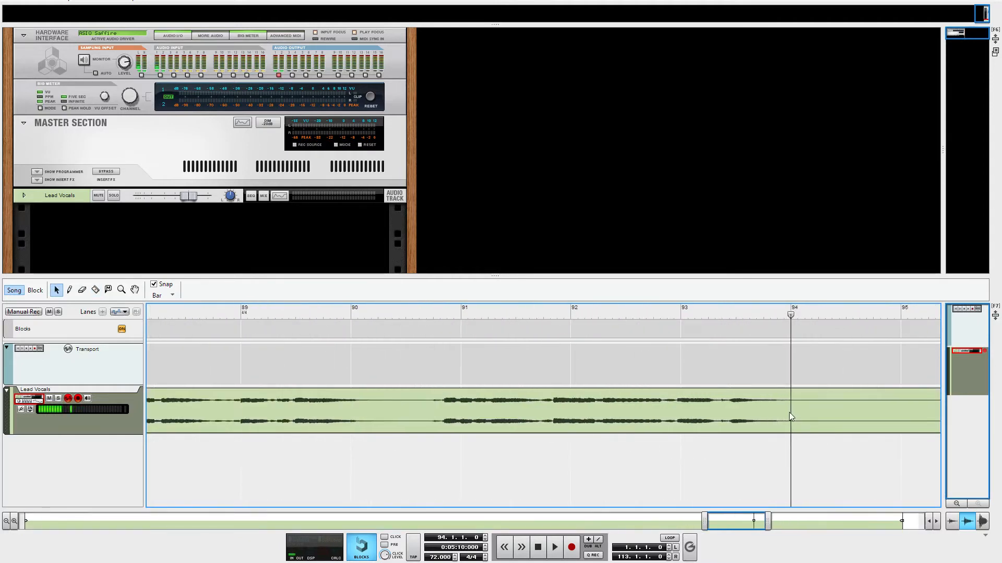
scroll(789, 412, up, 5)
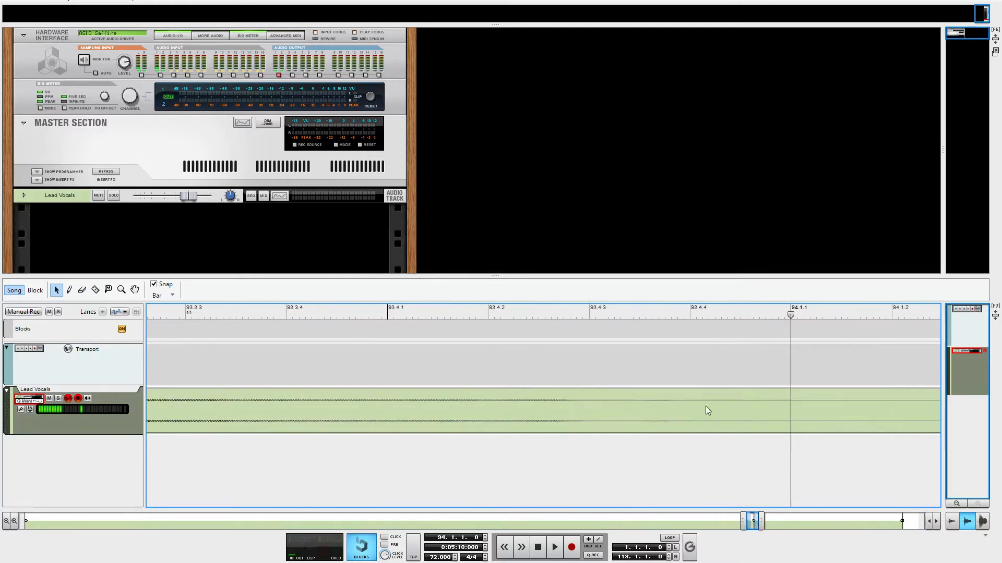
scroll(707, 411, up, 4)
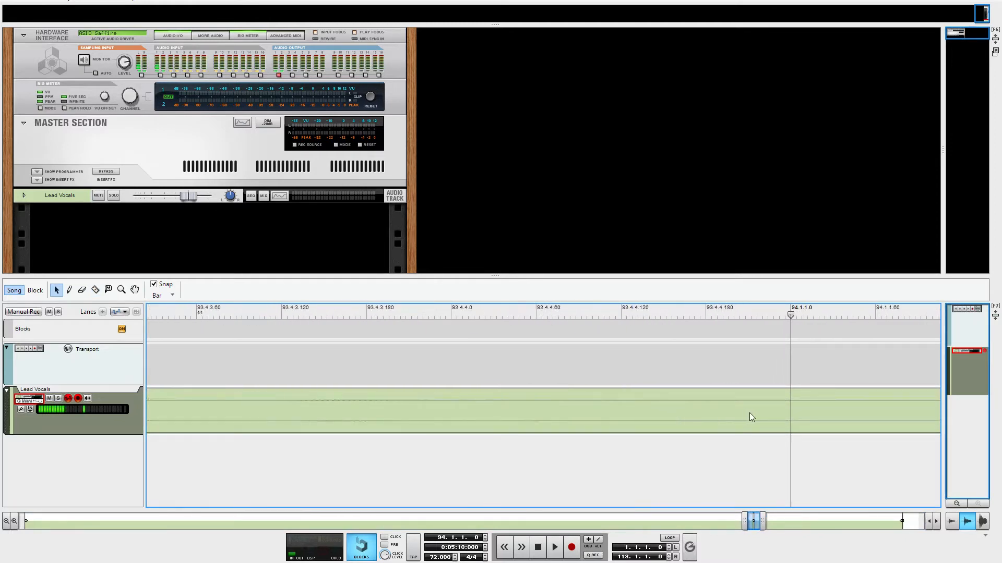
key(r)
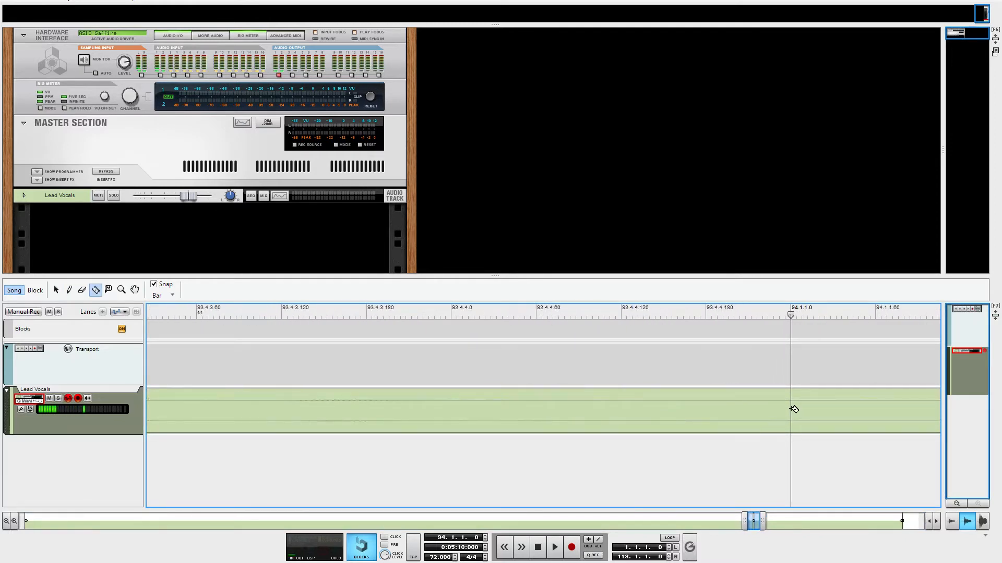
key(q)
scroll(734, 410, down, 15)
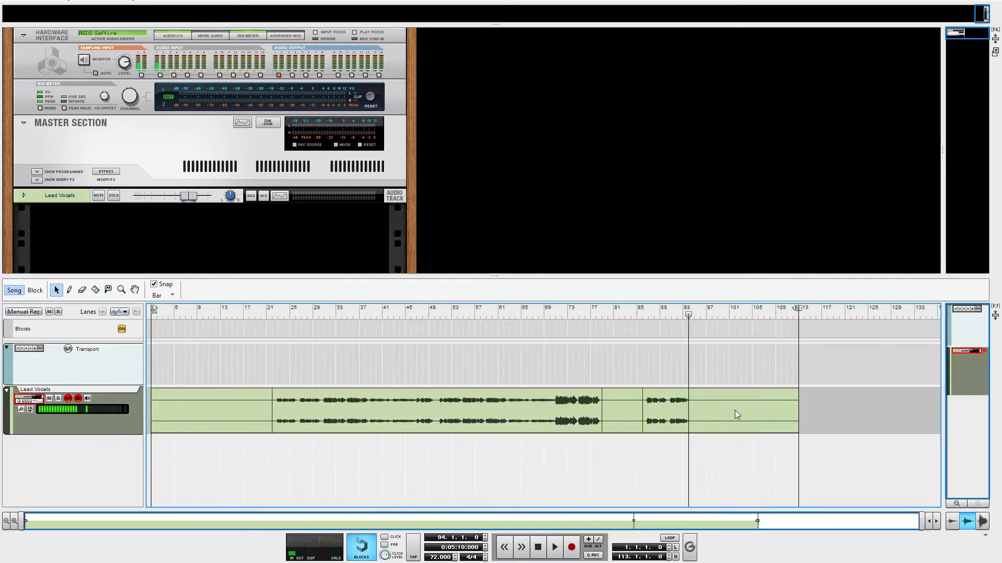
scroll(735, 410, down, 3)
scroll(735, 410, up, 5)
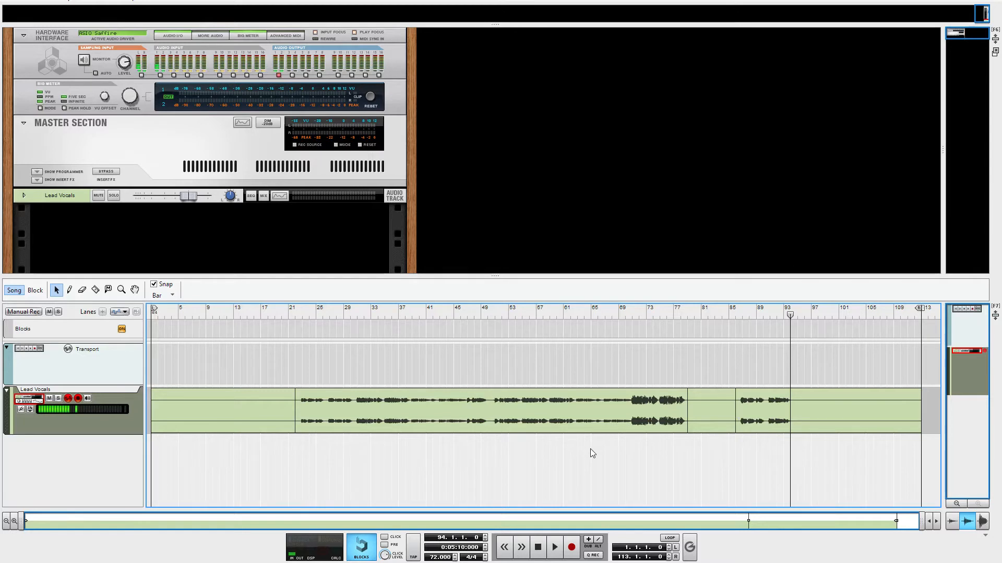
Step: Return the song position to the start and erase the three silent clips before, between and after the vocal parts
key(KP_0)
key(e)
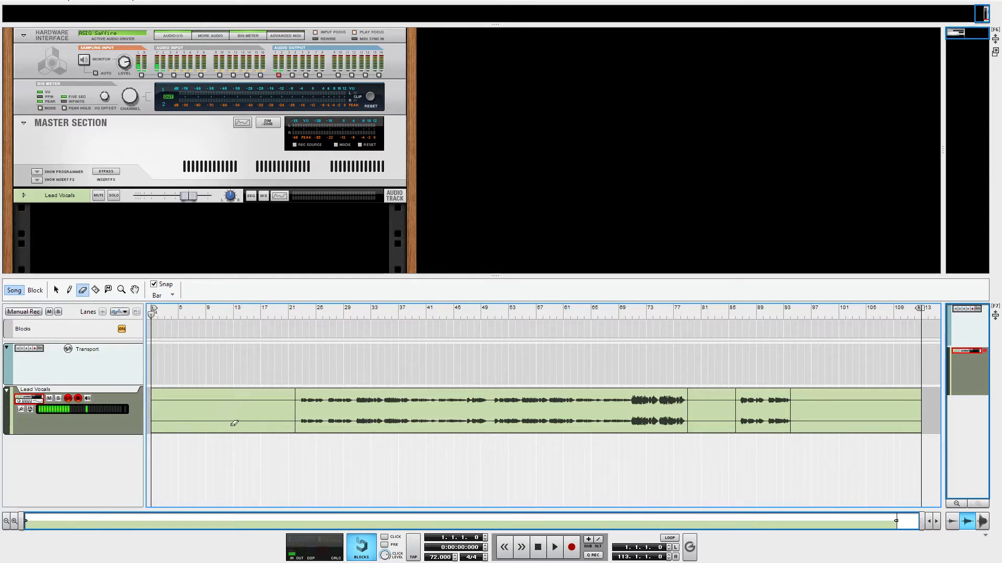
click(245, 412)
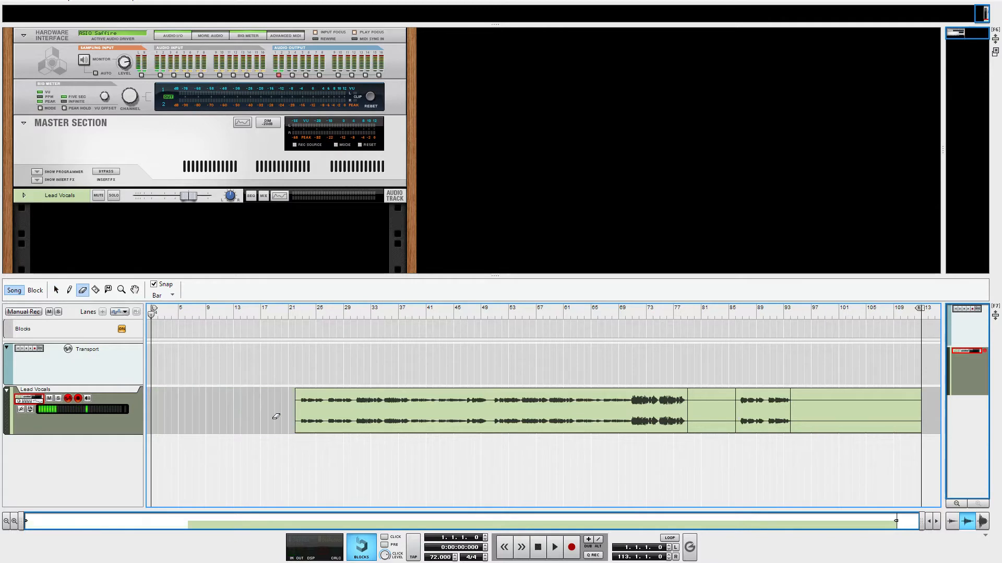
click(703, 412)
click(842, 413)
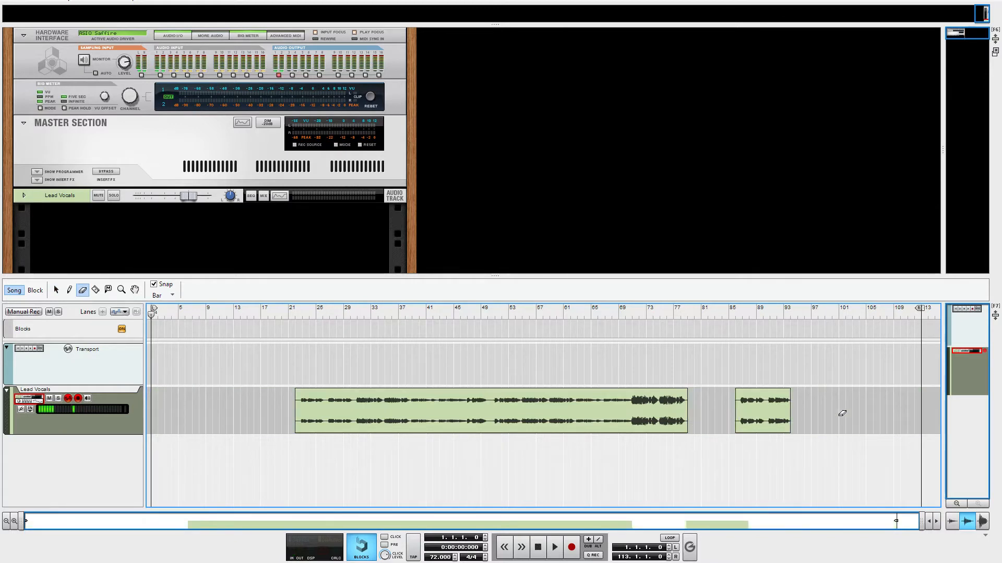
key(q)
Step: Save and optimize the song, and check the size of Space 48 Wave.reason in File Explorer
click(7, 2)
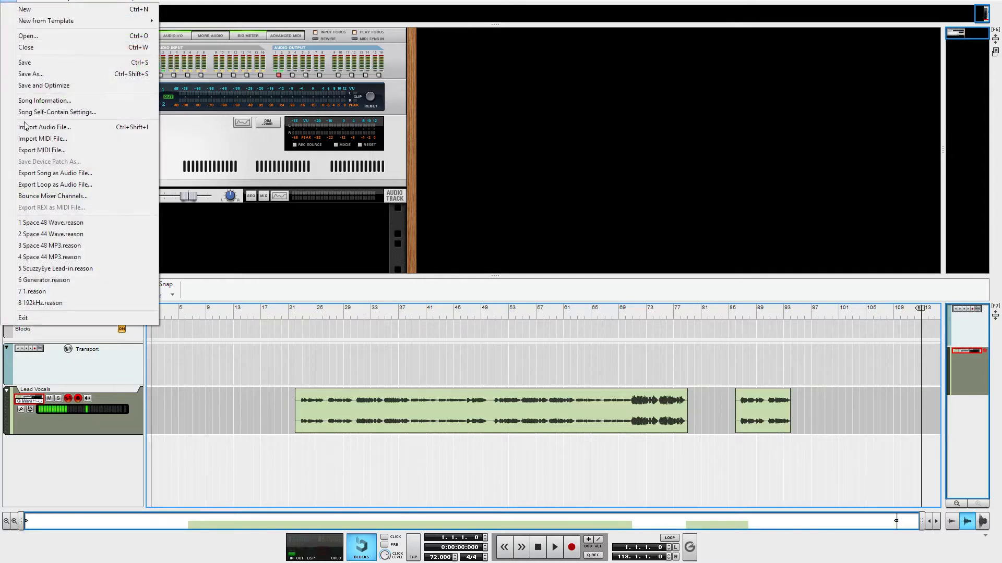
click(56, 86)
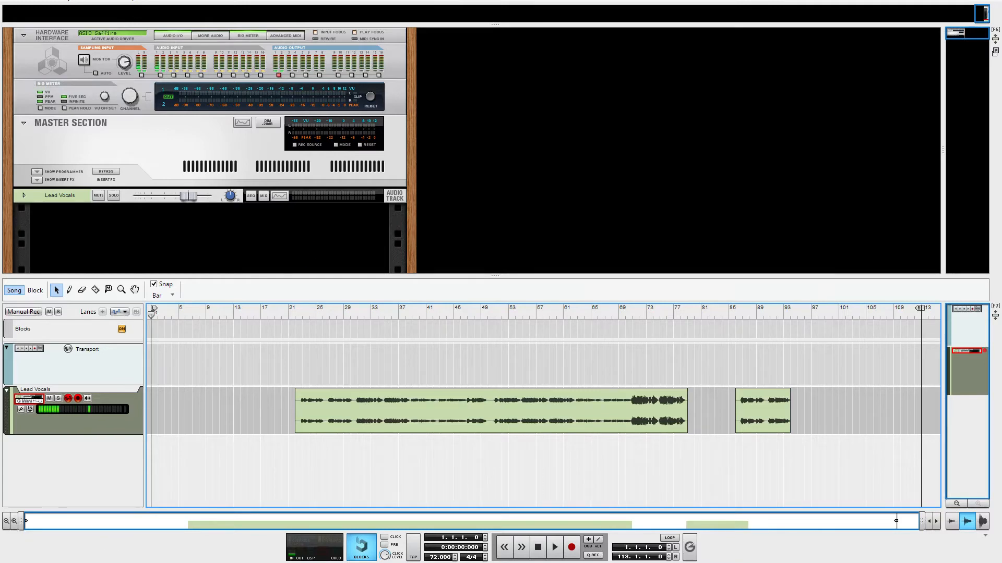
click(292, 562)
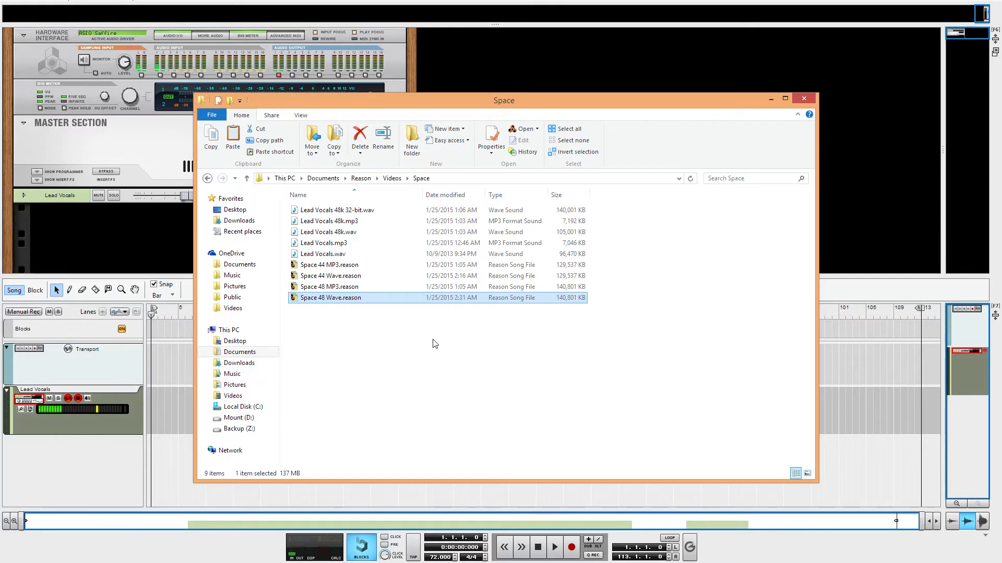
click(770, 98)
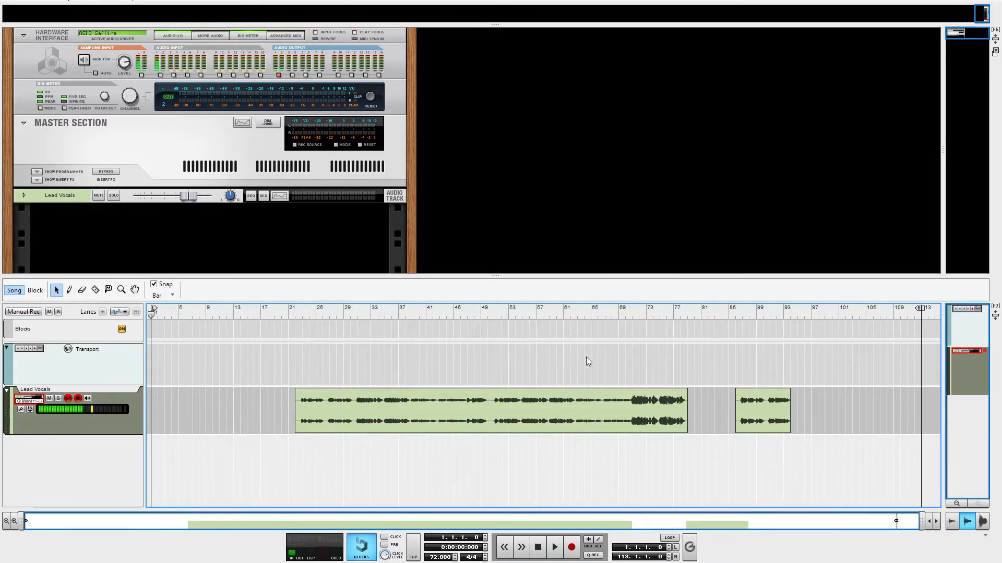
Step: Split the first vocal clip at bar 75, erase the tail piece and extend the clip's end back to bar 79
key(r)
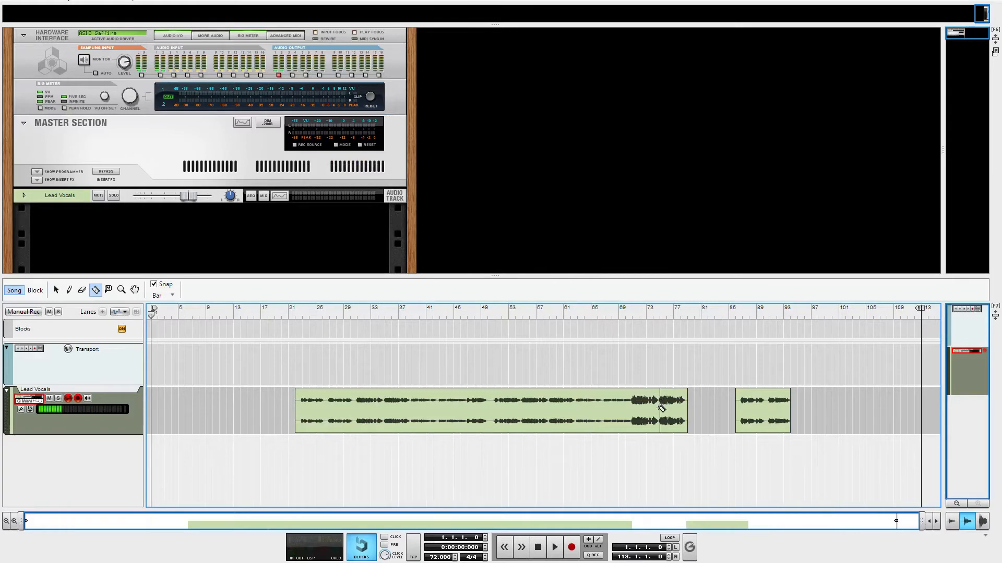
key(e)
click(677, 408)
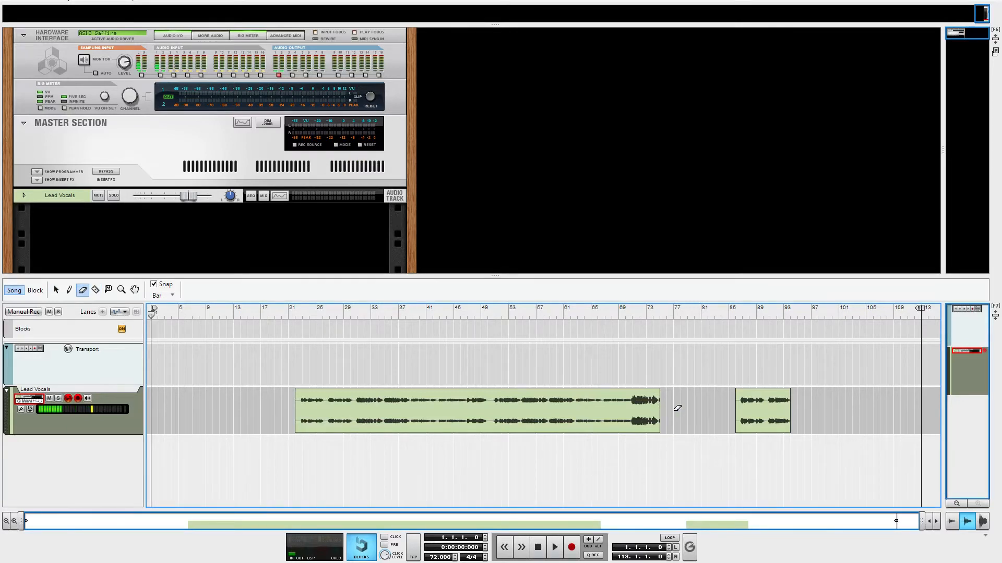
key(q)
click(656, 409)
drag(660, 409, 686, 409)
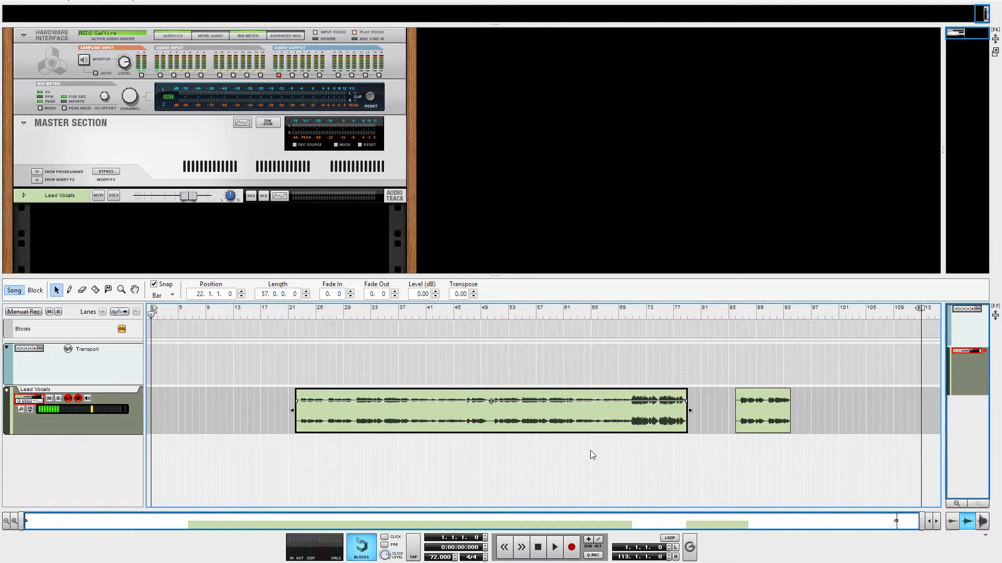
Step: Bounce both vocal clips on the Lead Vocals track to new recordings
shift+click(752, 410)
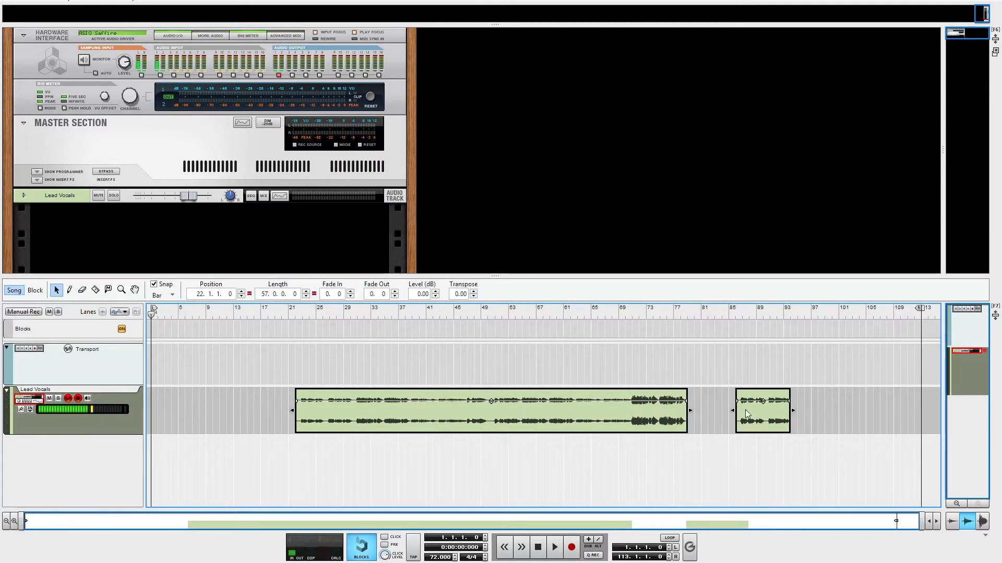
right_click(642, 408)
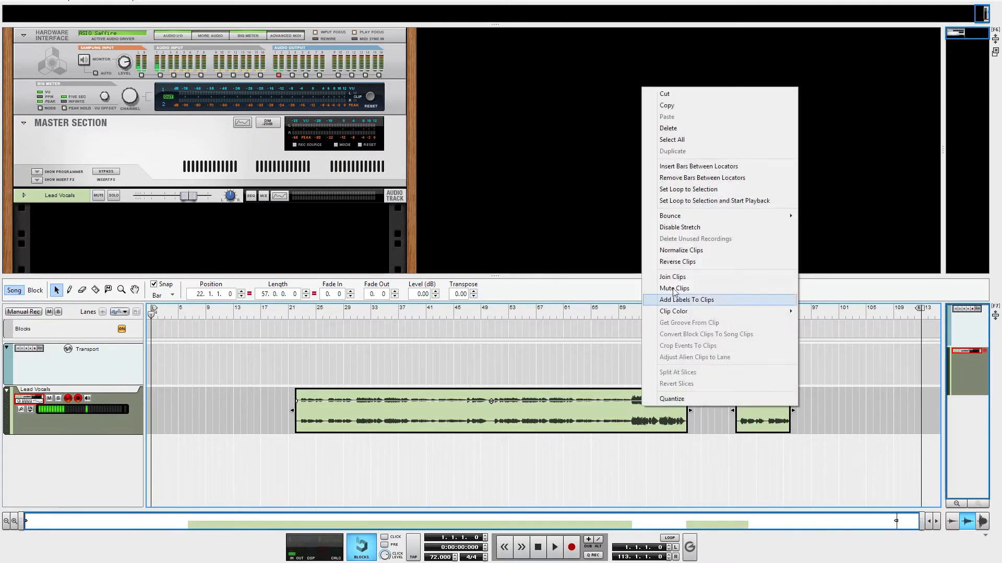
mouse_move(707, 218)
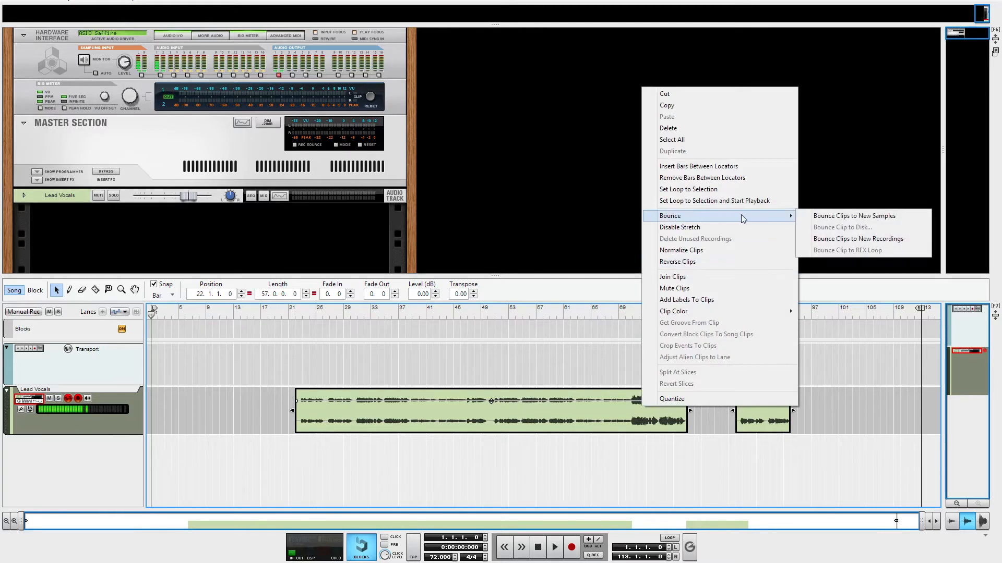
click(846, 241)
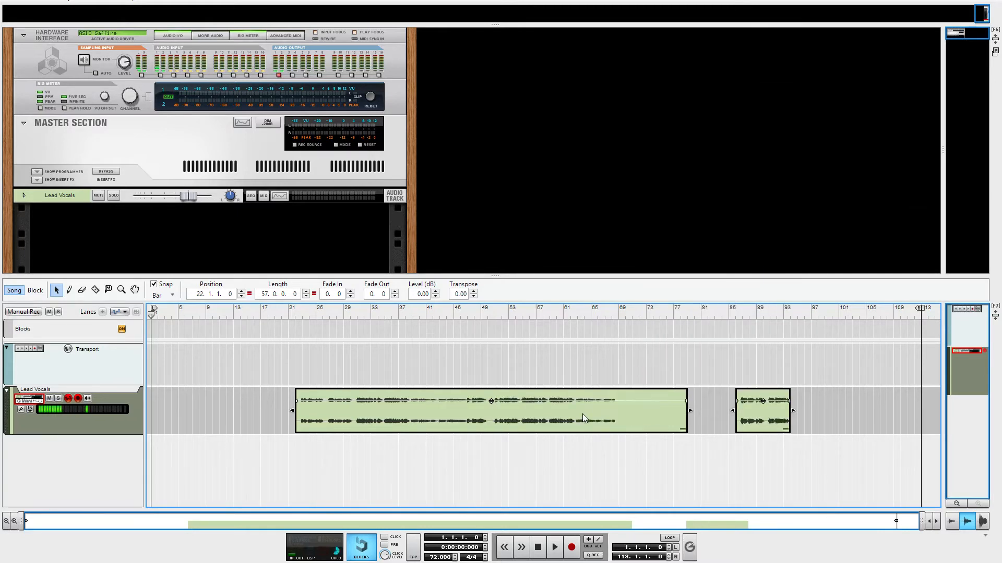
click(628, 462)
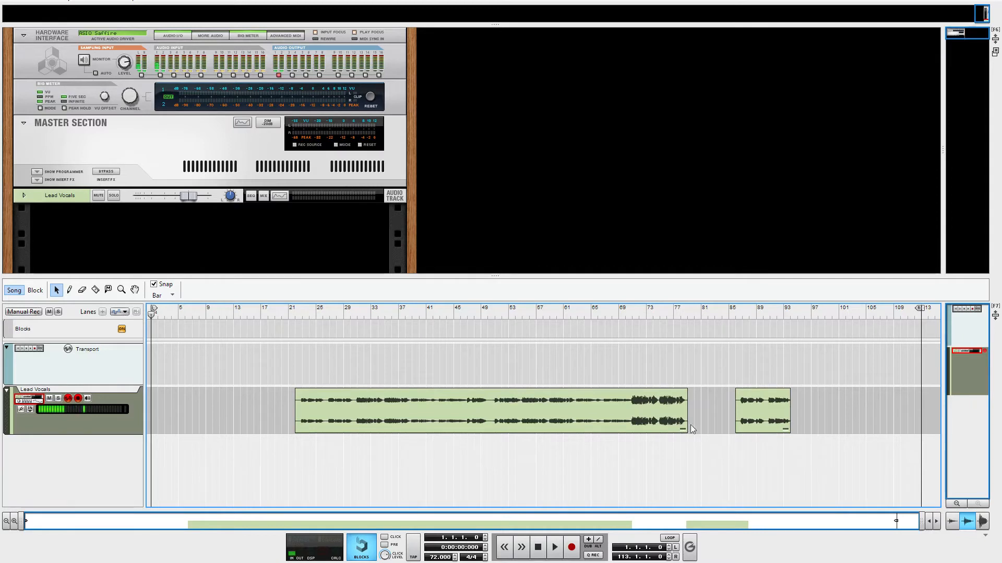
Step: Delete the unused recordings of both vocal clips, including the comp mode recordings
click(575, 415)
shift+click(757, 412)
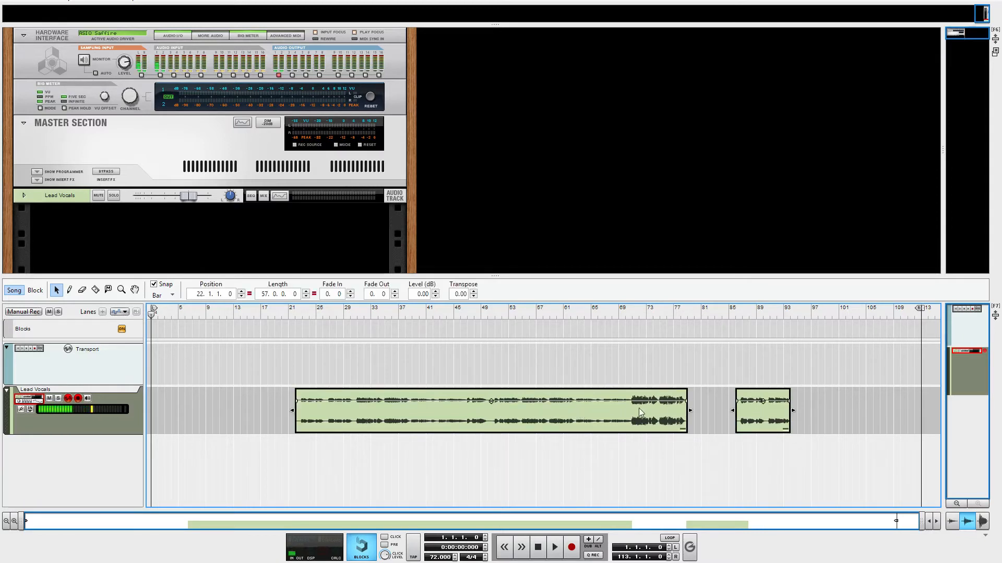
right_click(639, 409)
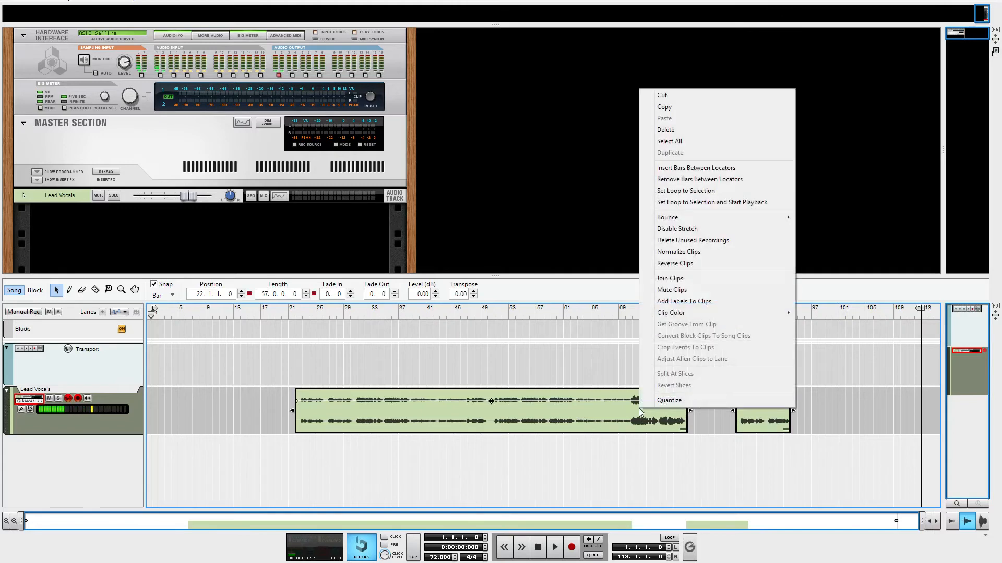
click(683, 240)
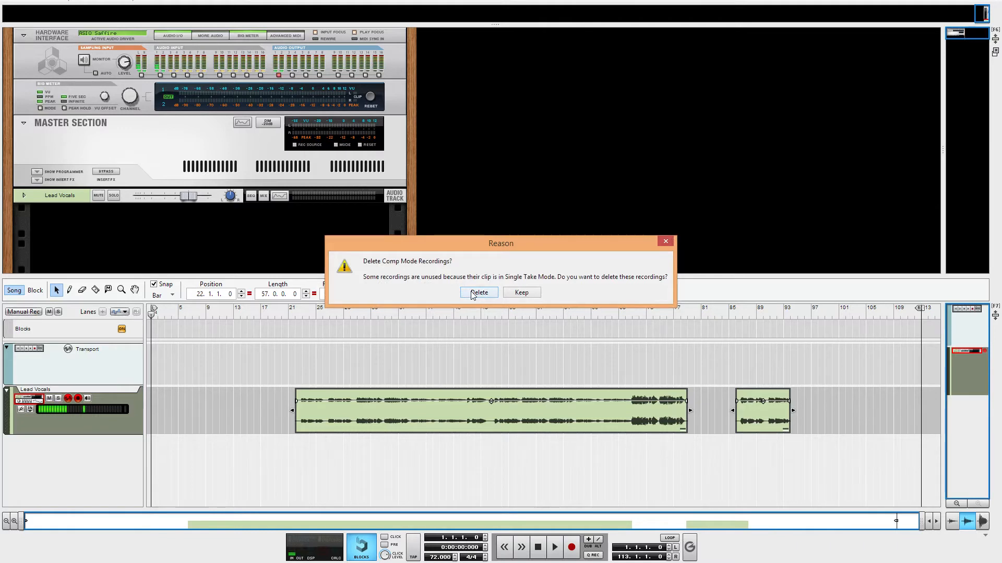
click(473, 293)
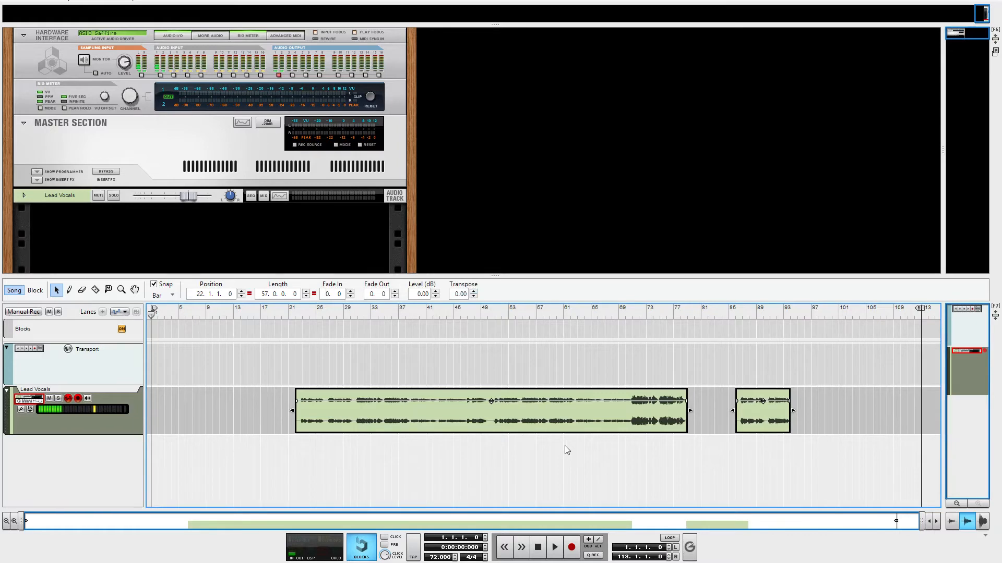
Step: Deselect the vocal clips, and save and optimize the song
click(570, 464)
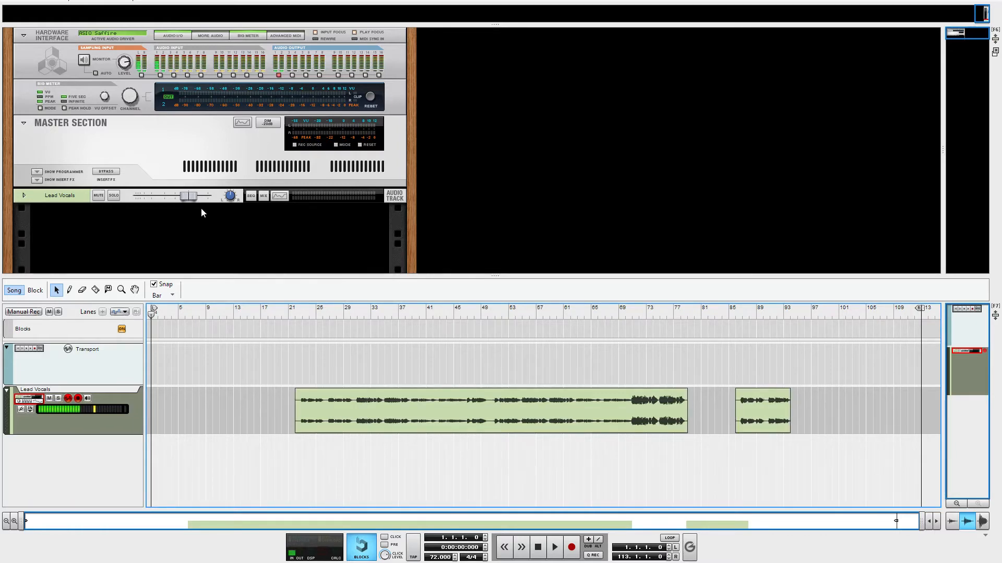
click(10, 1)
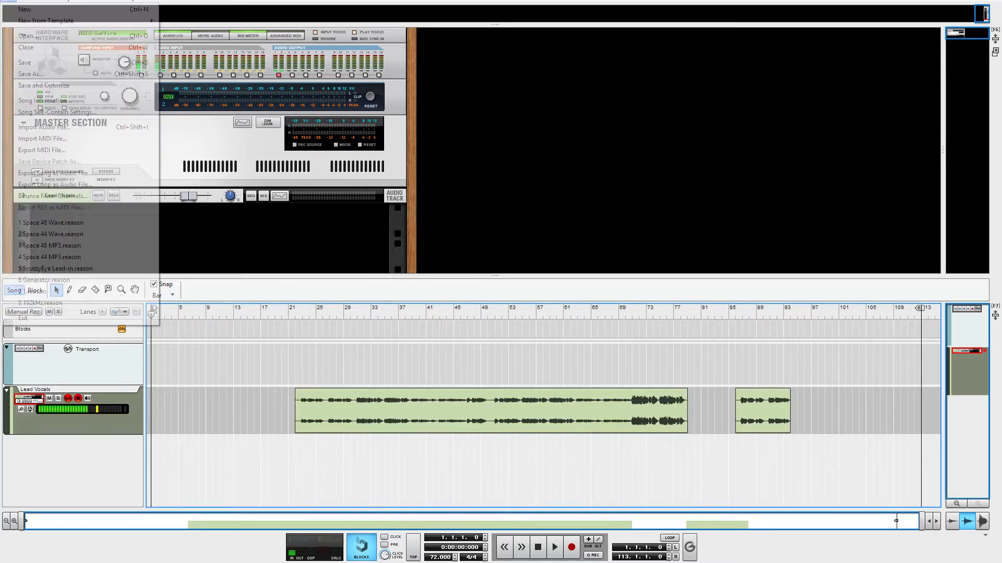
click(17, 85)
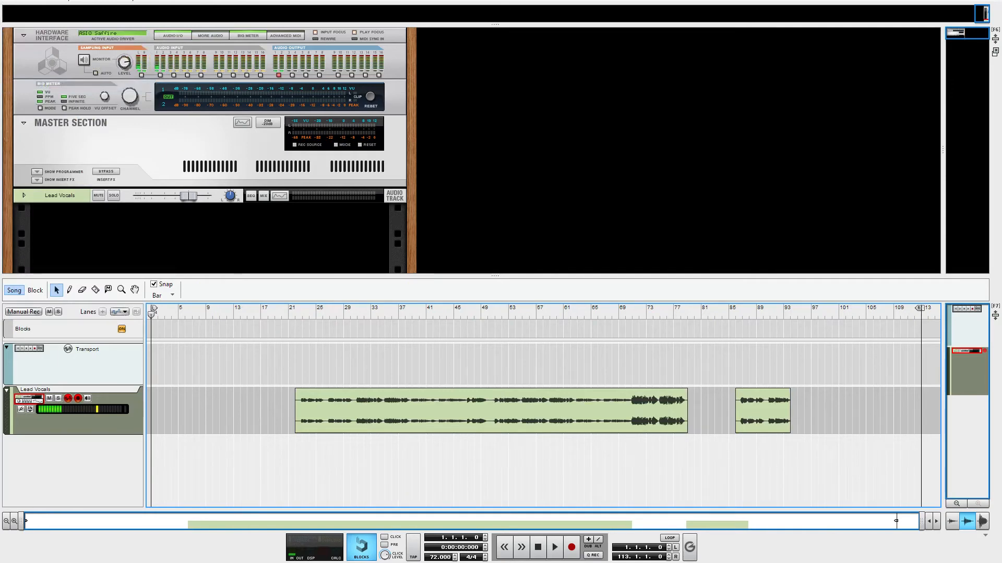
Step: Check the file size of Space 48 Wave.reason in the Space folder and return to the song
click(292, 562)
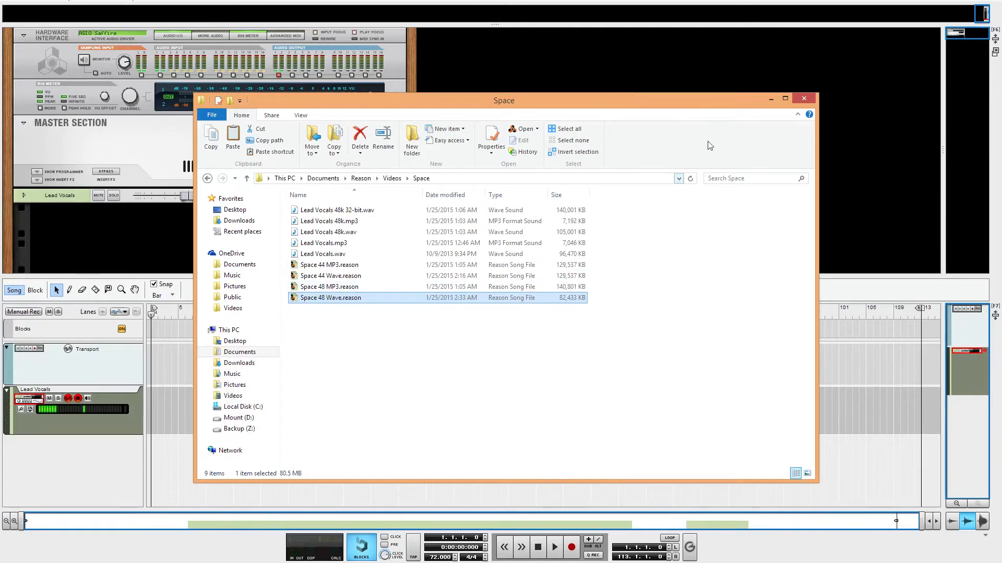
click(770, 99)
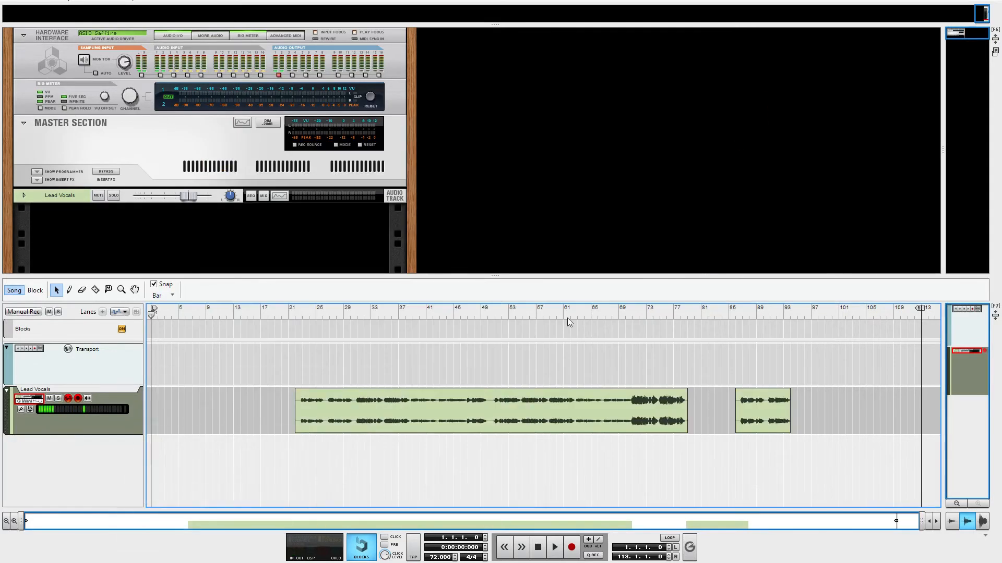
Step: Join the two vocal clips on the Lead Vocals track into a single clip and deselect it
click(612, 407)
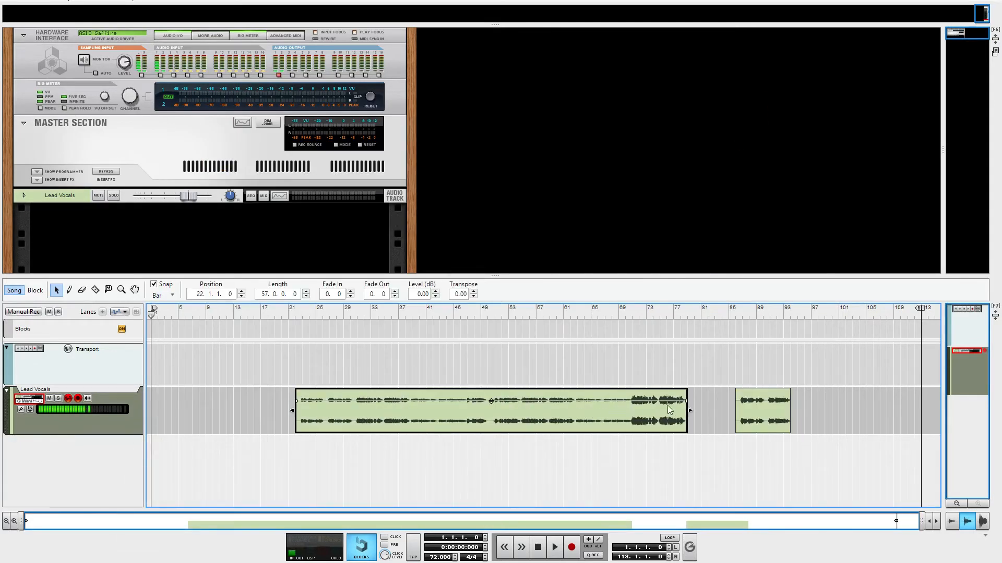
shift+click(762, 408)
right_click(760, 406)
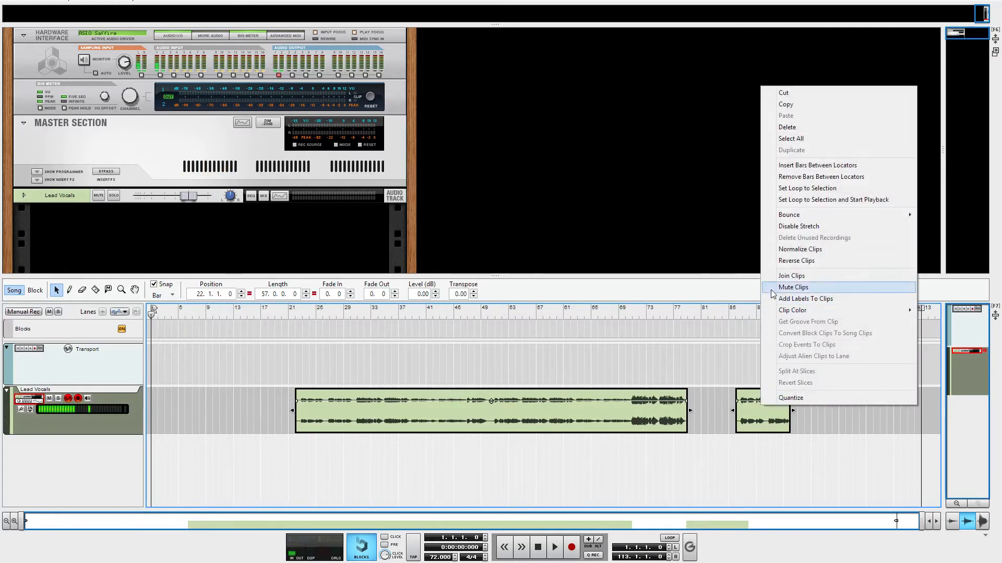
click(791, 276)
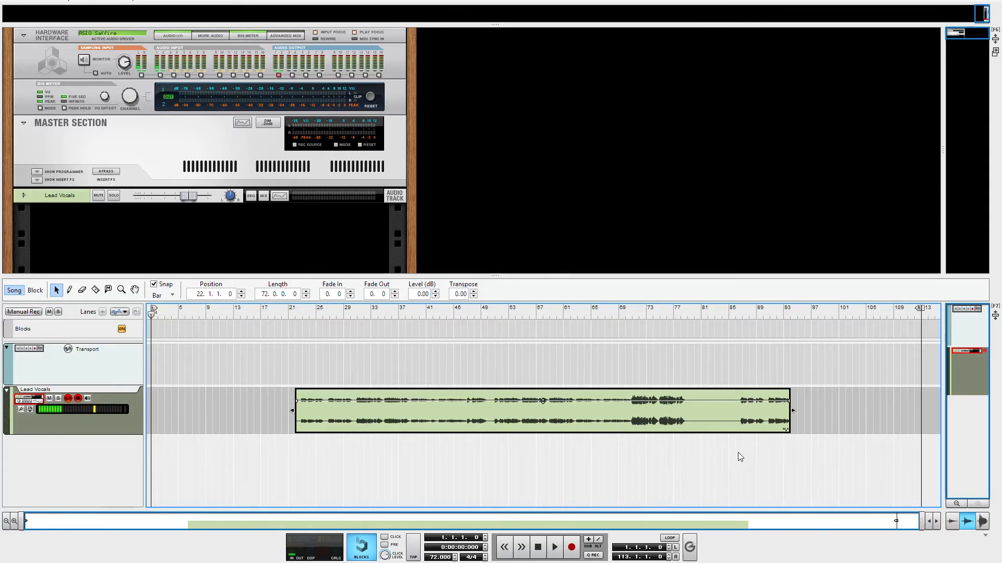
click(683, 454)
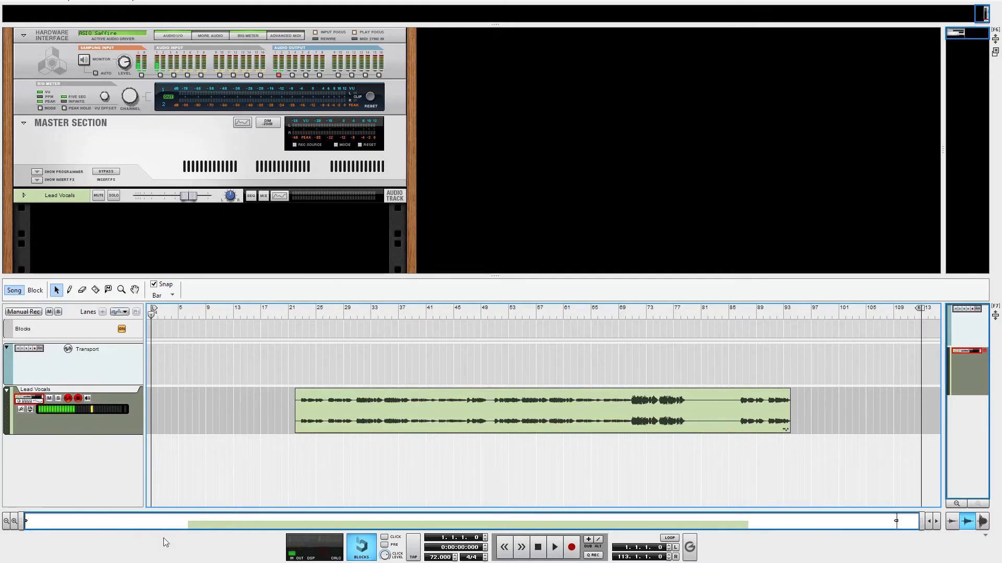
Step: Save and optimize the song, and check the file size of Space 48 Wave.reason in the Space folder
key(alt+Tab)
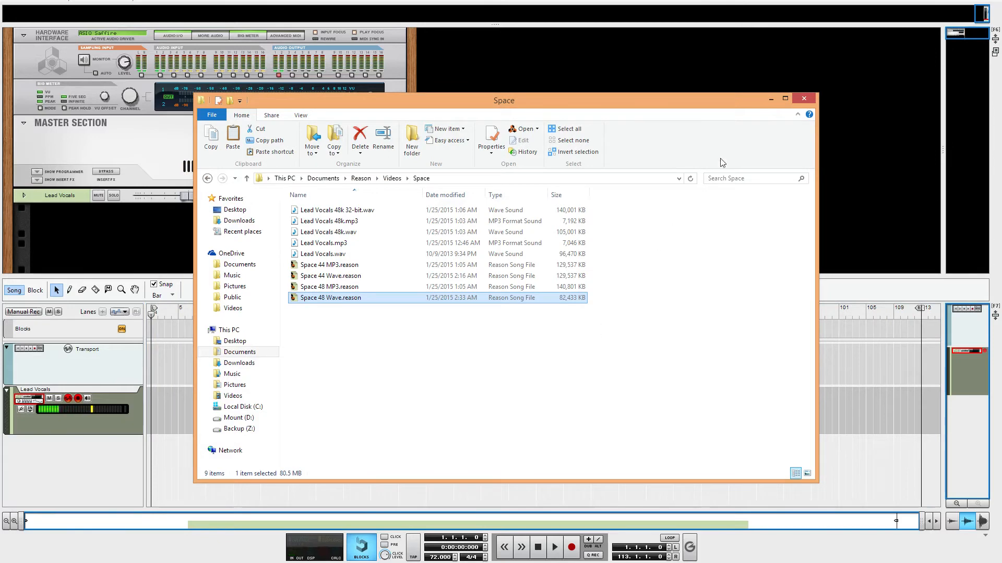
click(772, 99)
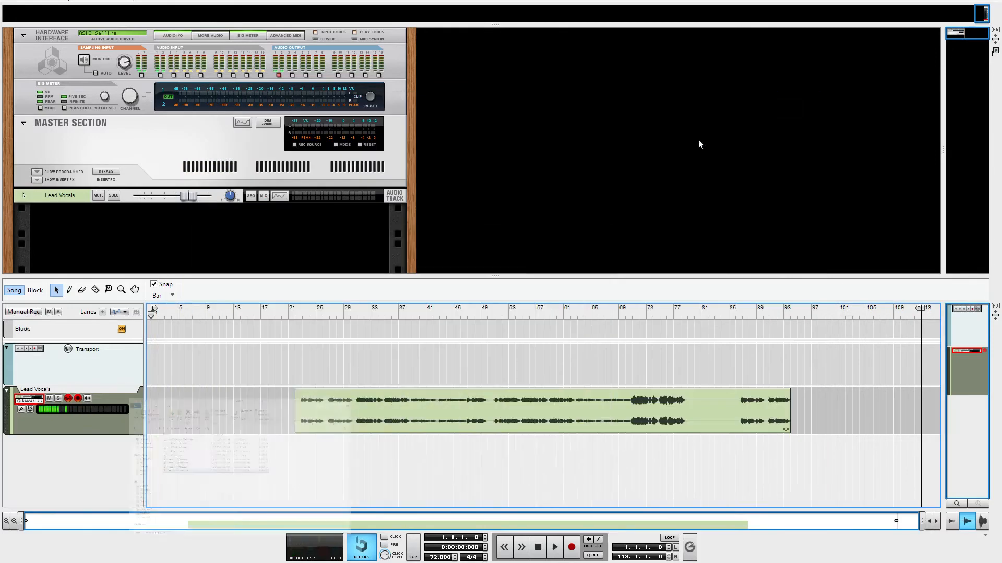
click(9, 1)
click(29, 86)
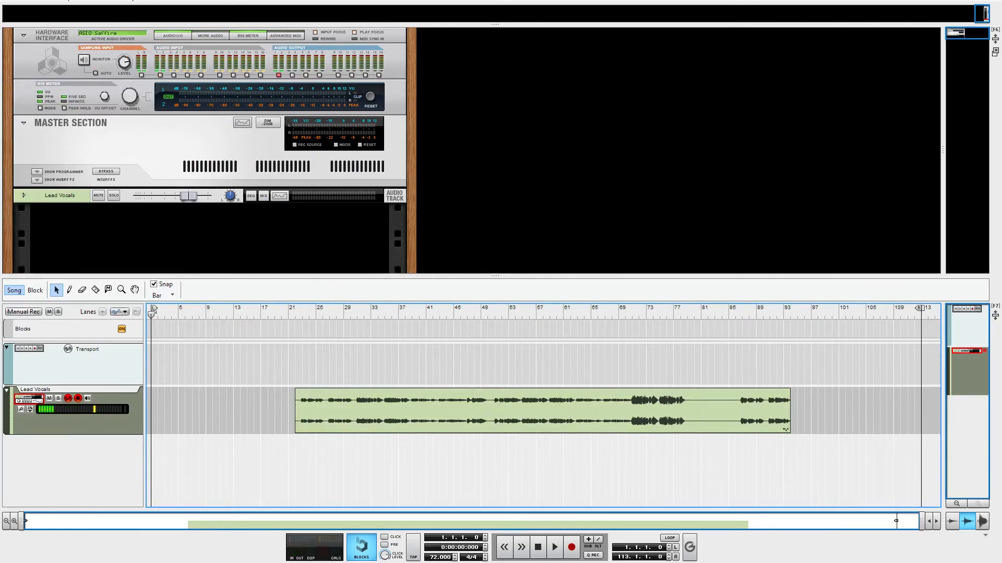
key(alt+Tab)
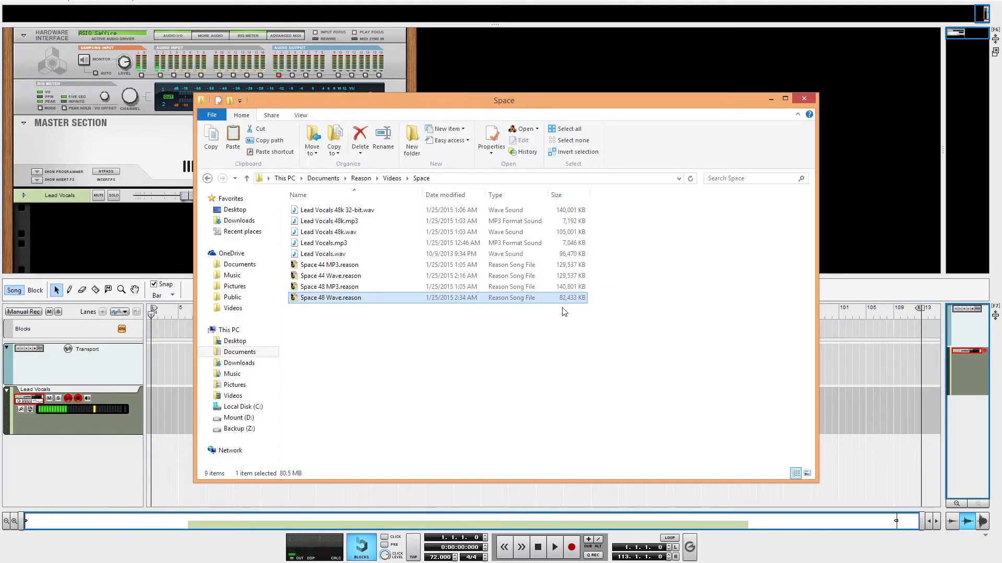
click(770, 101)
Step: Enlarge the sequencer area and examine the joined clip's recordings and the silence between them in comp mode
double_click(707, 415)
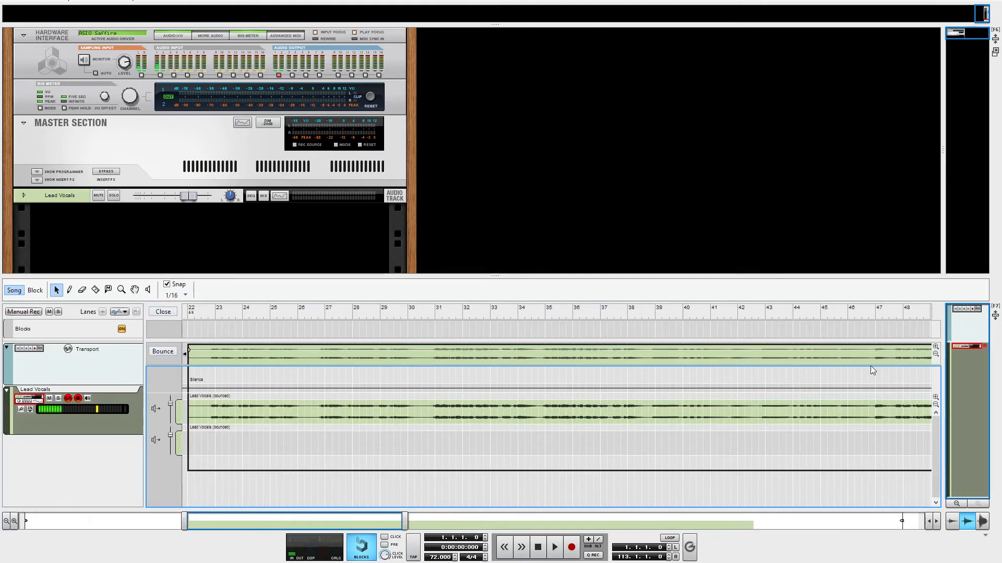
drag(737, 275, 677, 29)
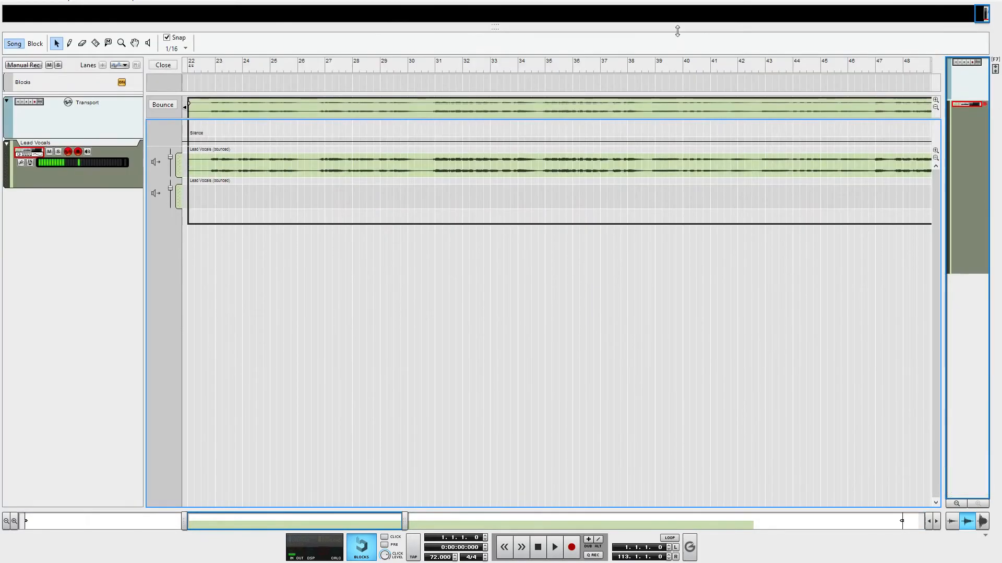
click(935, 150)
click(936, 150)
click(936, 151)
click(936, 150)
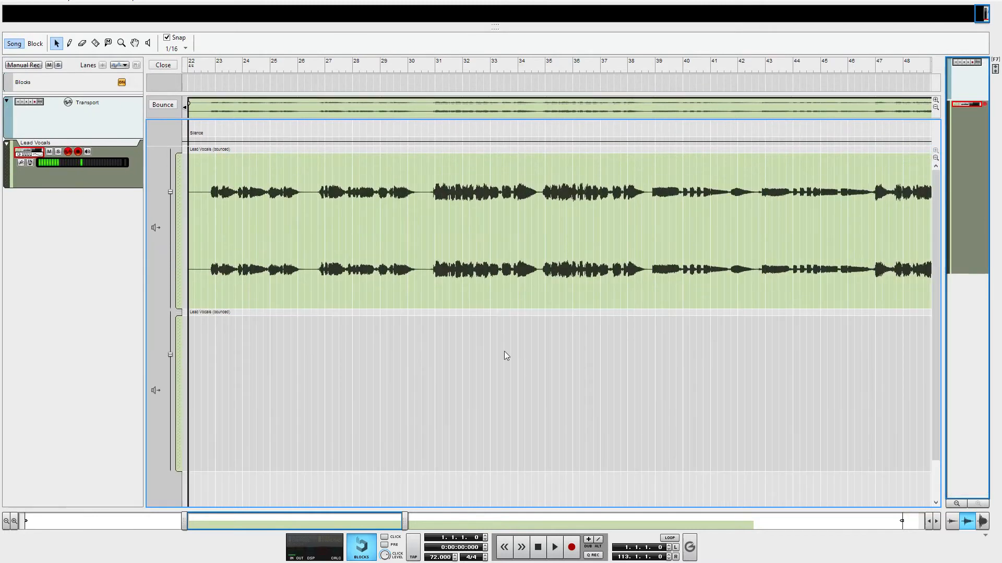
drag(275, 524, 567, 525)
scroll(590, 224, down, 3)
scroll(589, 224, down, 2)
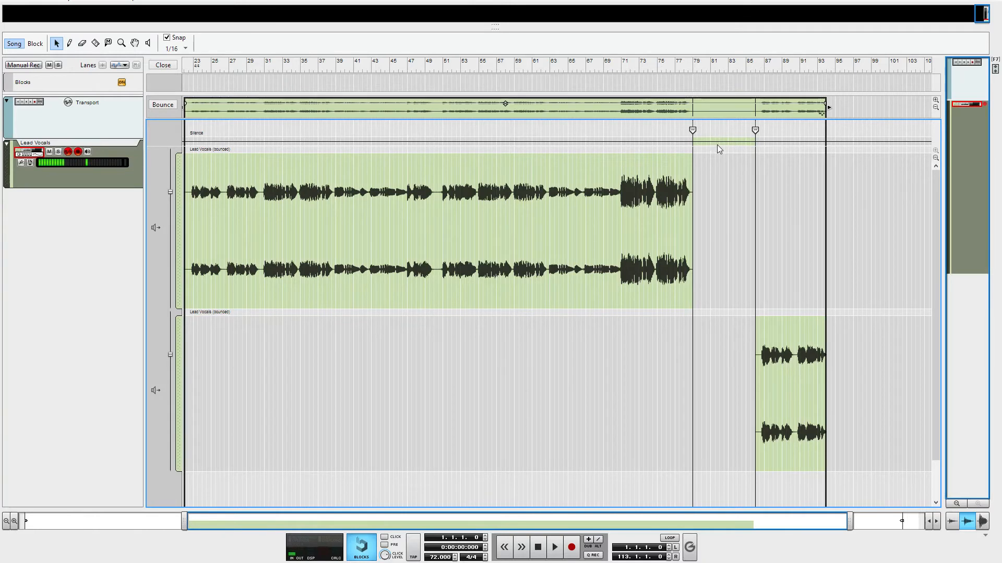
key(Escape)
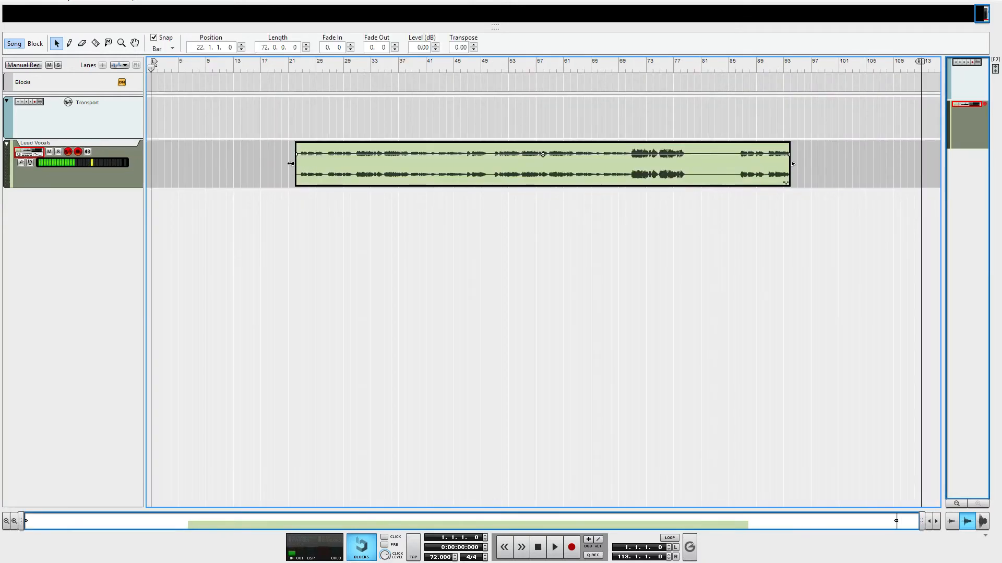
Step: Extend the joined vocal clip's start back to bar 1, and save and optimize the song
drag(290, 164, 125, 166)
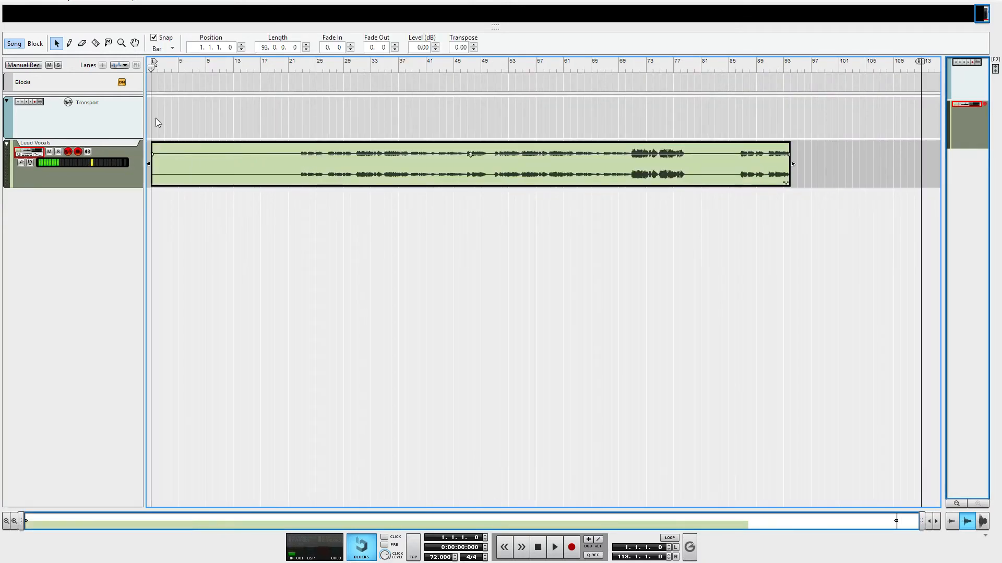
click(9, 2)
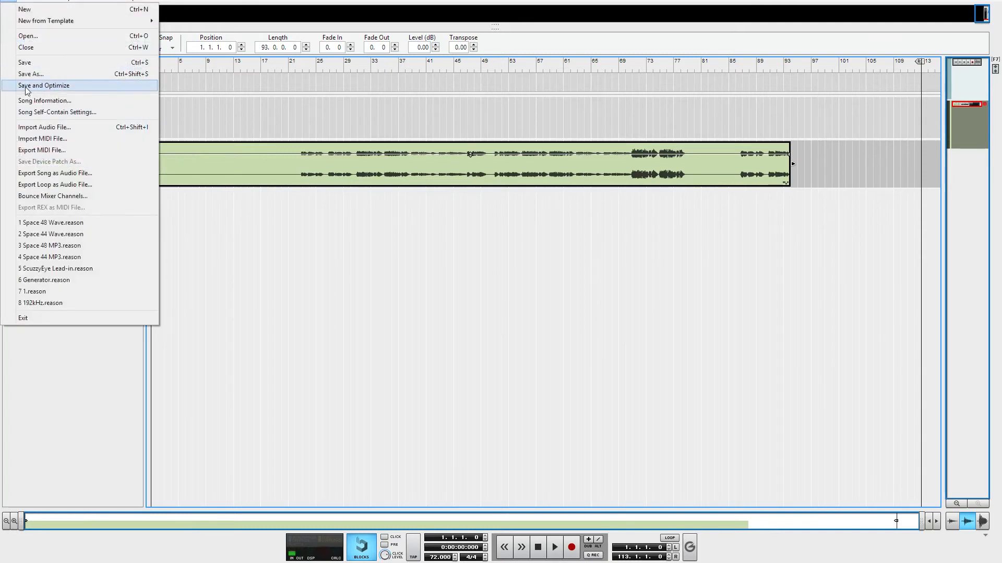
click(44, 85)
Step: Check the saved song's file size in the Space folder, and examine the lengthened clip's recordings in comp mode
key(alt+Tab)
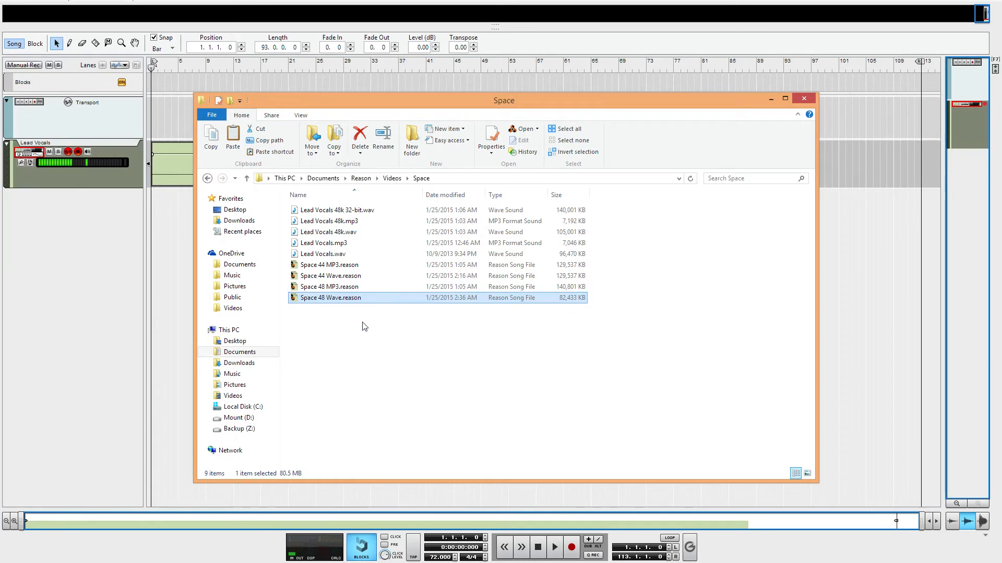
click(170, 161)
double_click(170, 162)
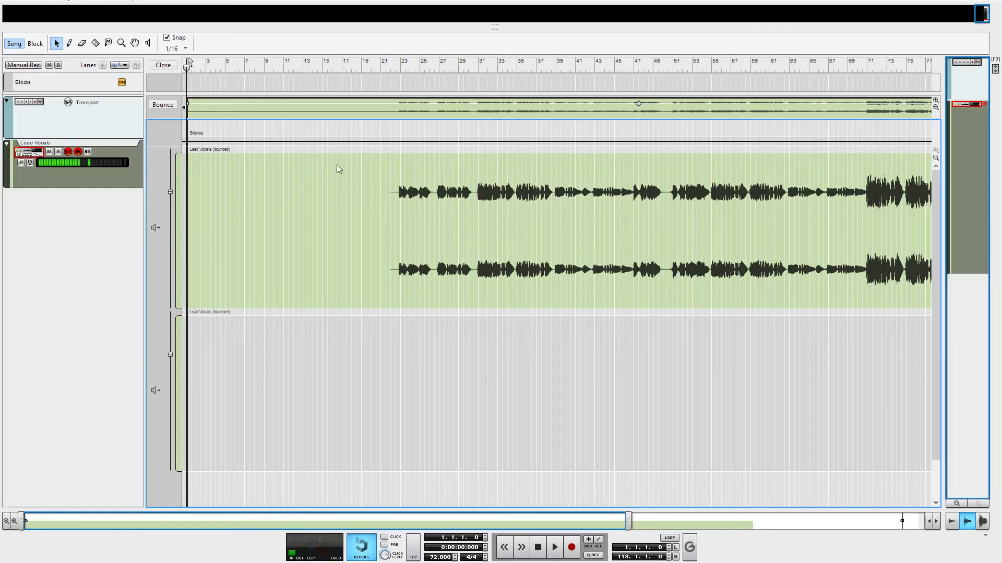
drag(254, 520, 483, 521)
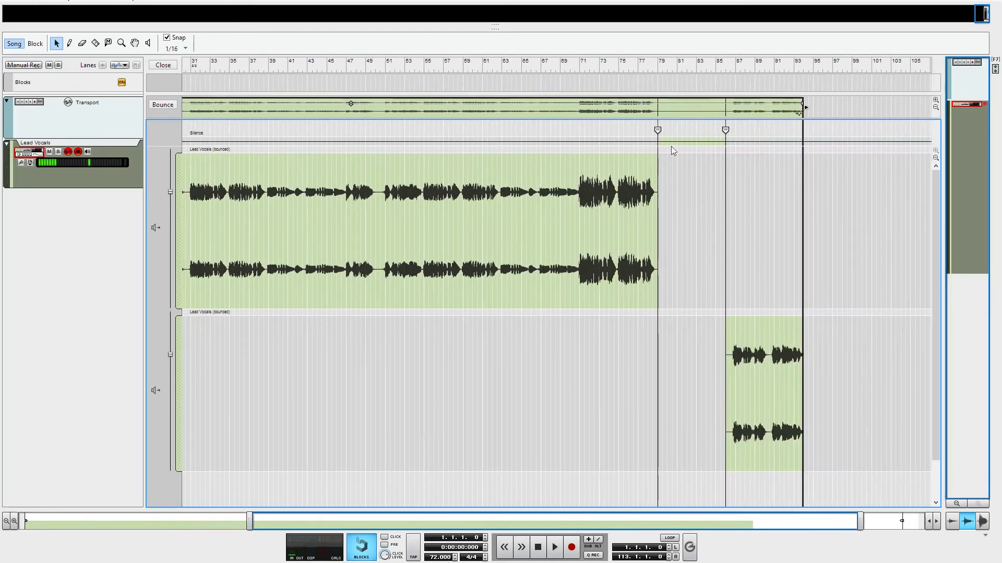
key(Escape)
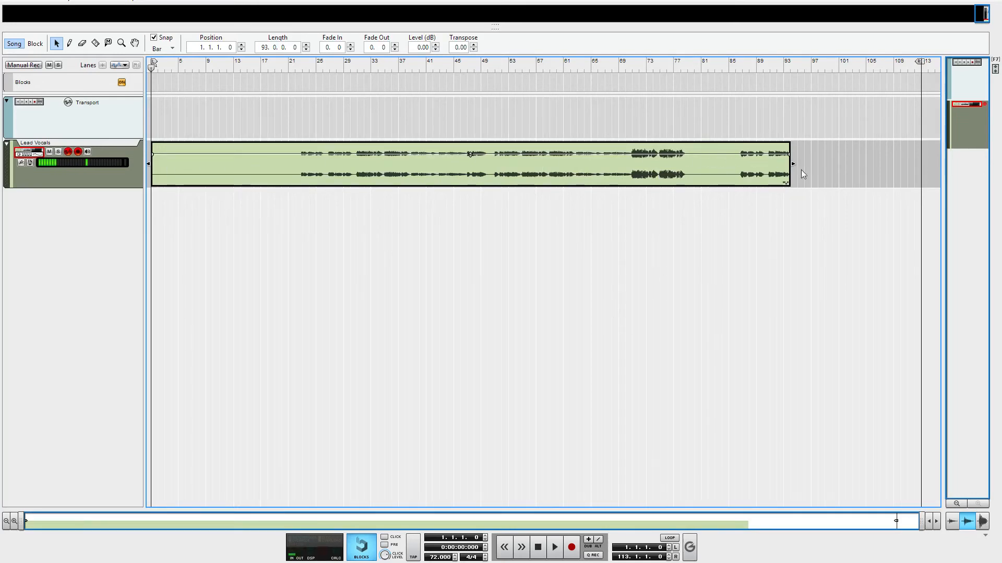
Step: Extend the vocal clip's end to bar 113 for a length of 112 bars, and inspect its recordings in comp mode
drag(790, 157, 919, 155)
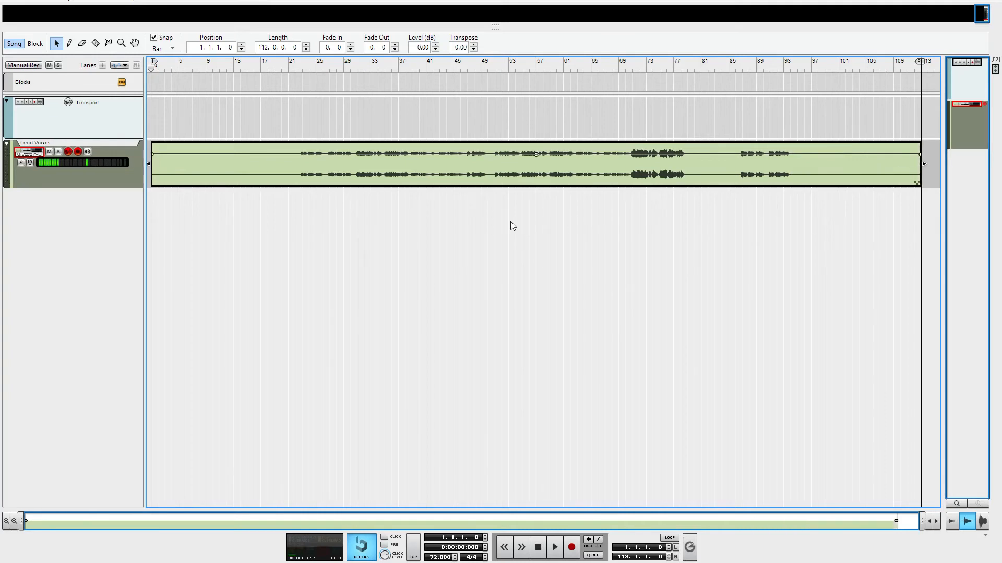
double_click(721, 159)
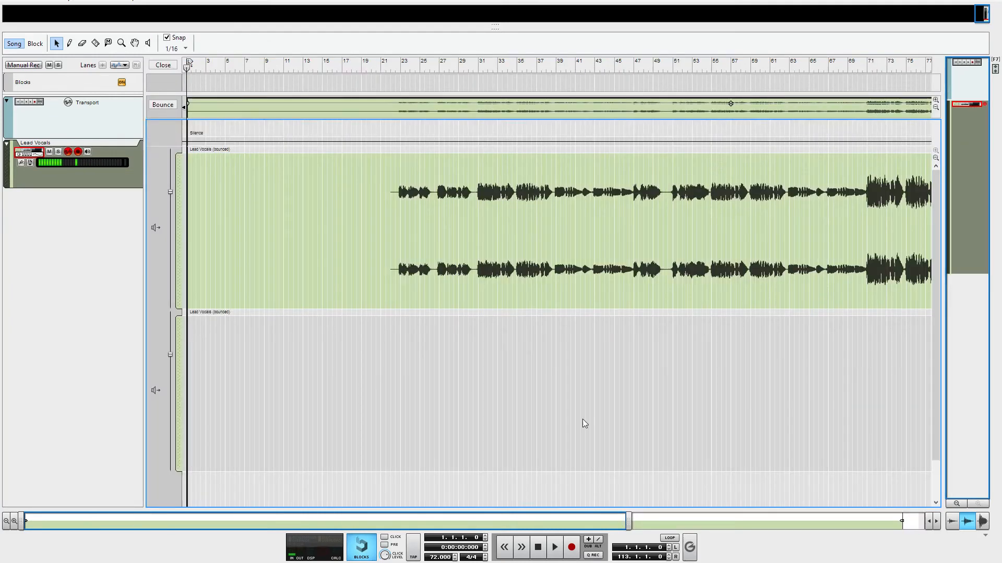
drag(512, 528, 802, 525)
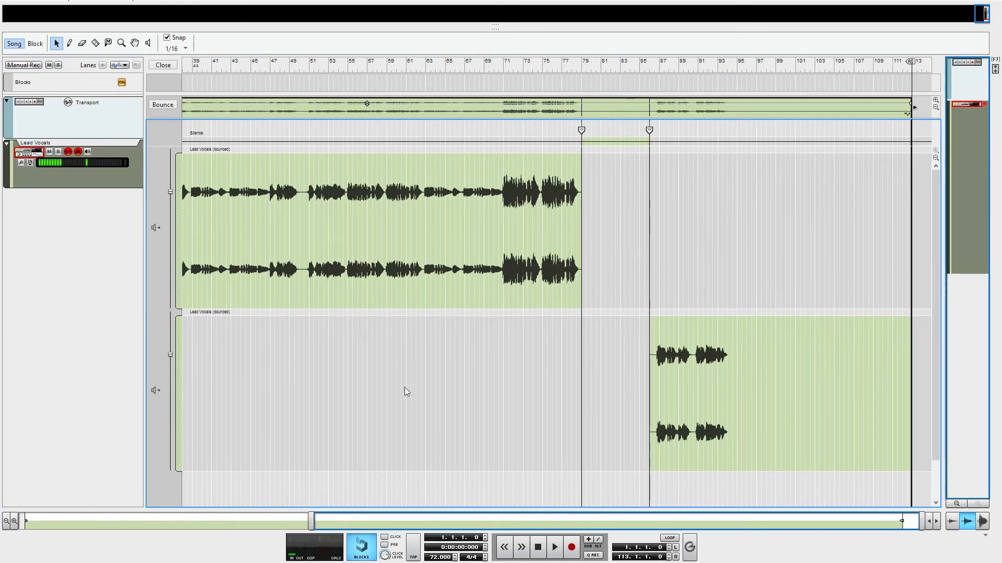
key(Escape)
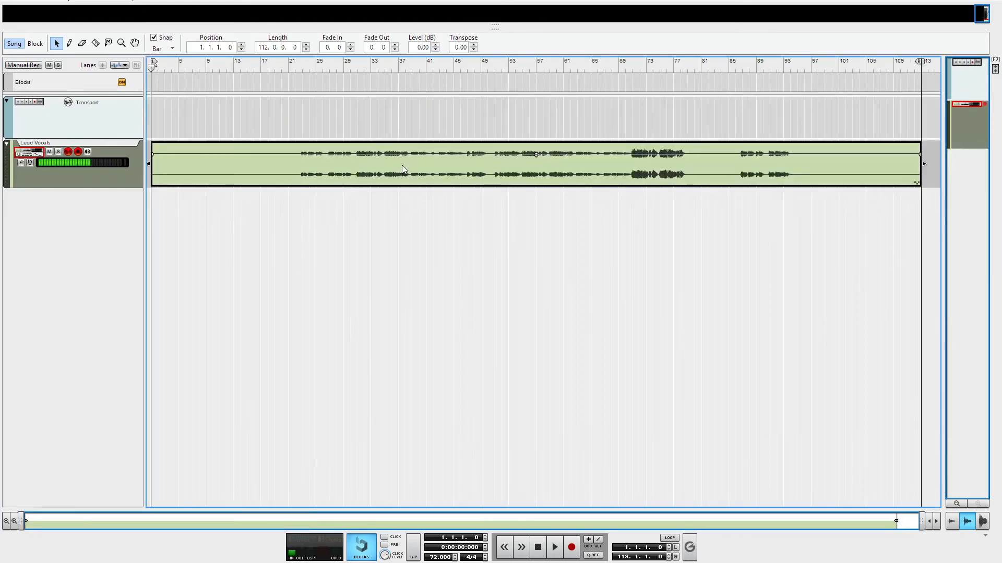
Step: Bounce the full-length Lead Vocals clip to a new recording
right_click(402, 165)
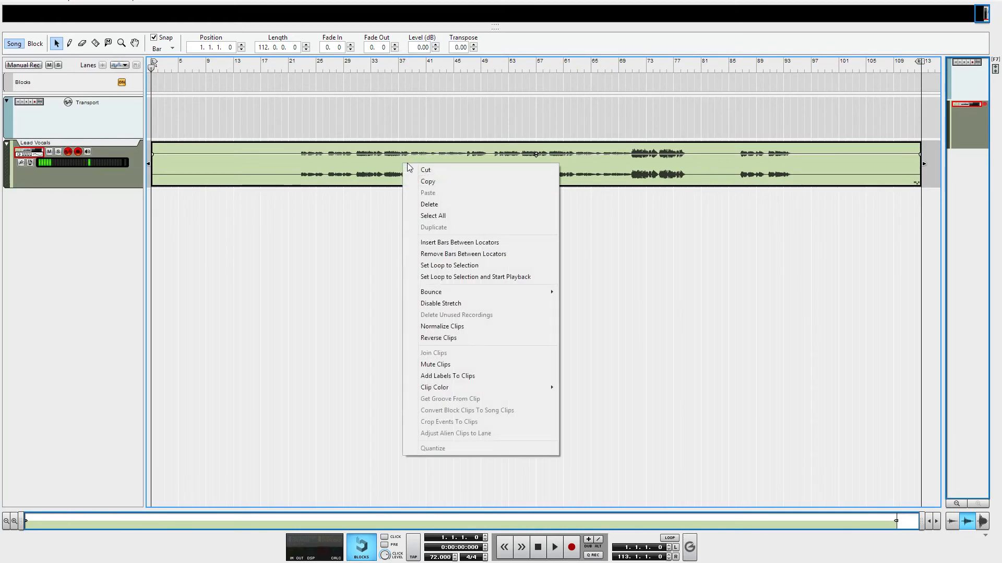
mouse_move(474, 292)
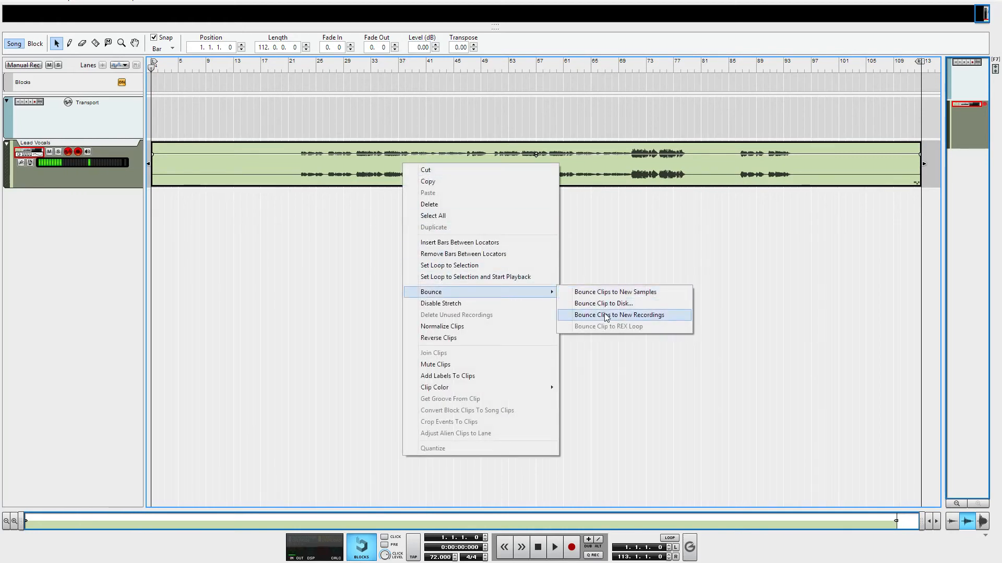
click(587, 314)
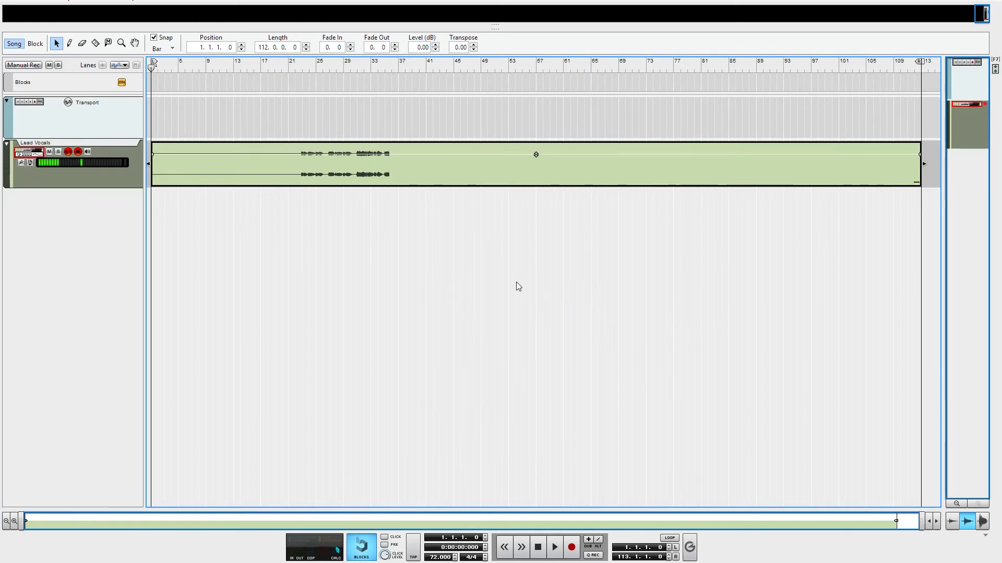
Step: Open the bounced clip in comp mode and compare the new recording with the two older ones along the song
double_click(255, 165)
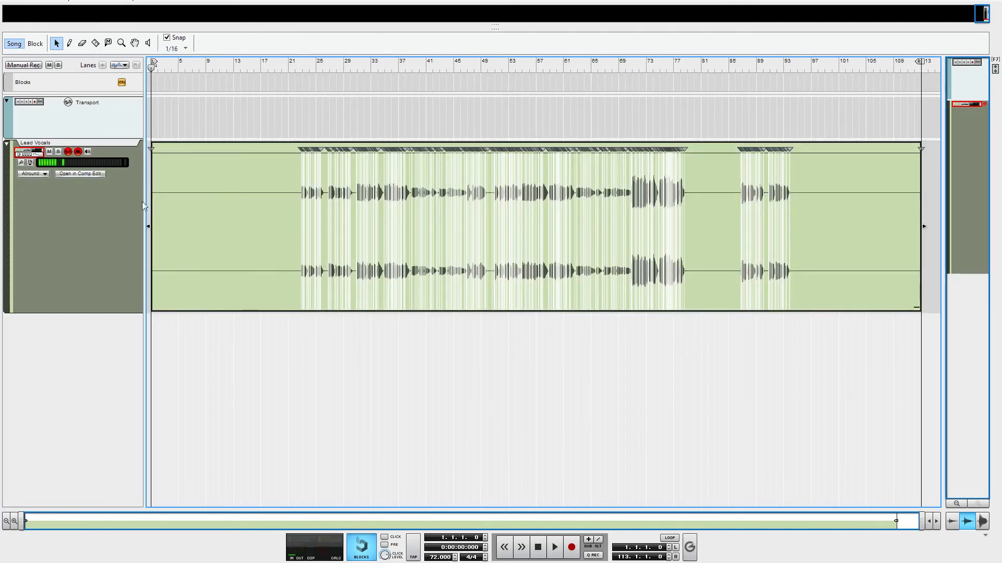
click(99, 174)
scroll(389, 239, down, 3)
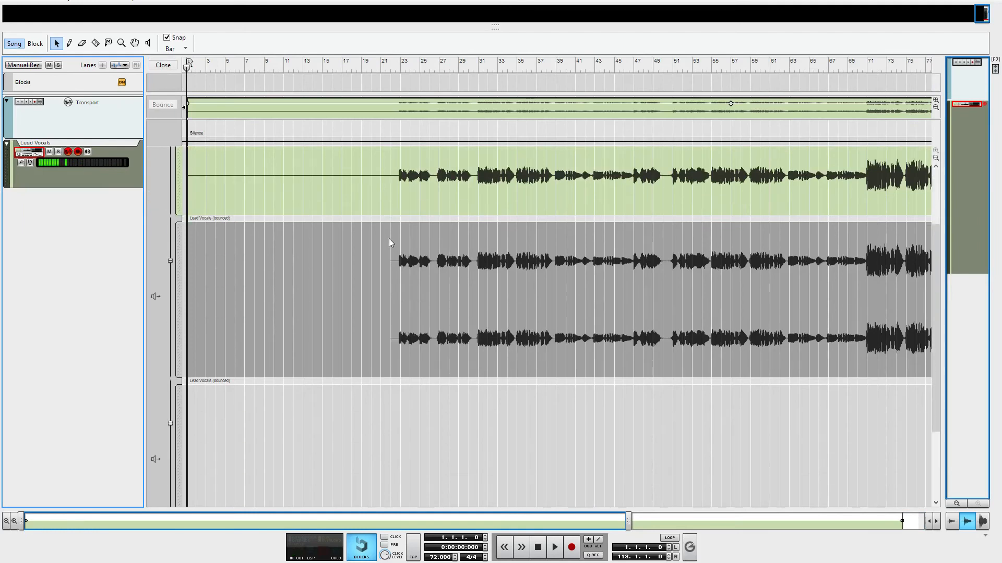
scroll(389, 236, up, 3)
scroll(365, 381, down, 3)
drag(274, 523, 560, 523)
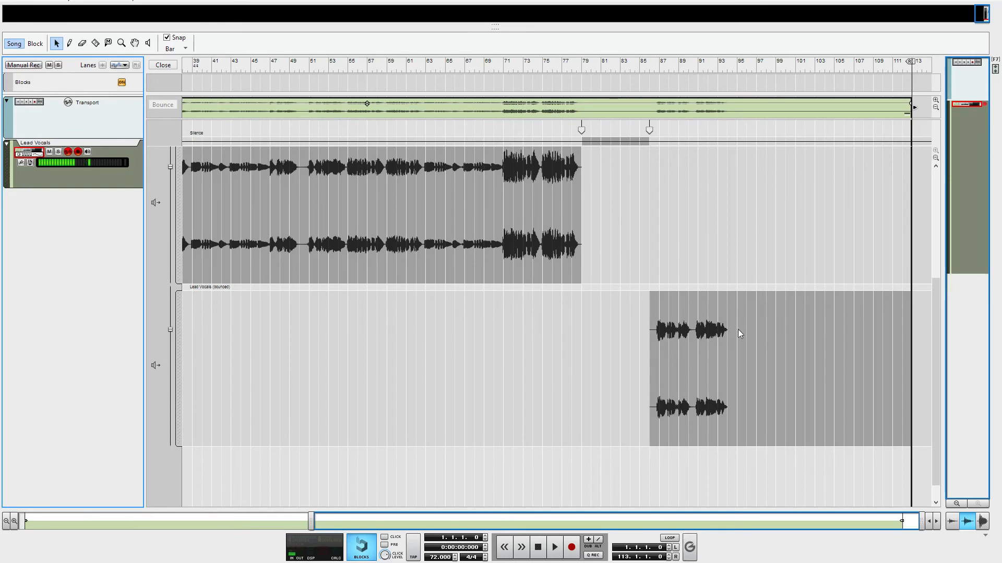
scroll(568, 374, up, 3)
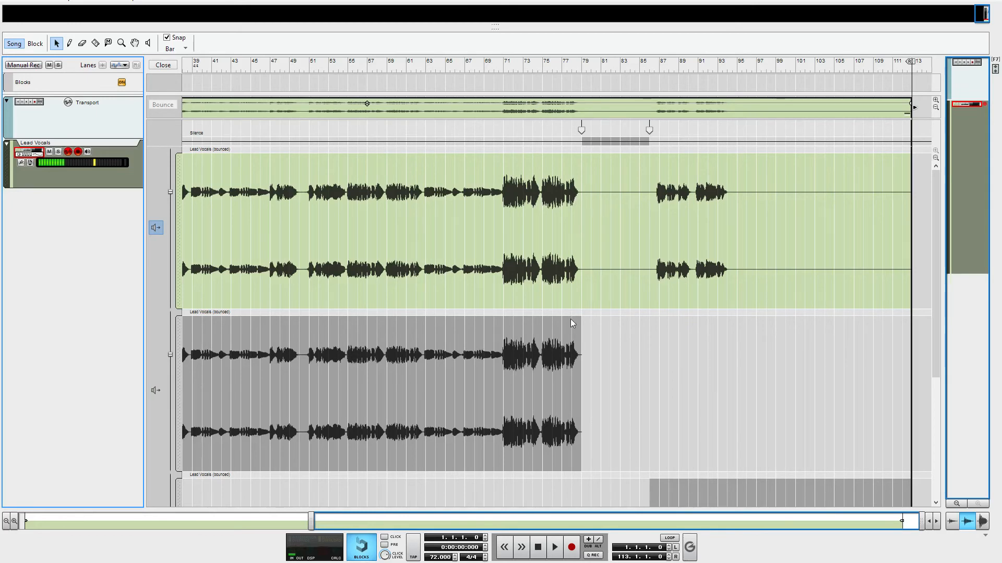
drag(450, 521, 117, 535)
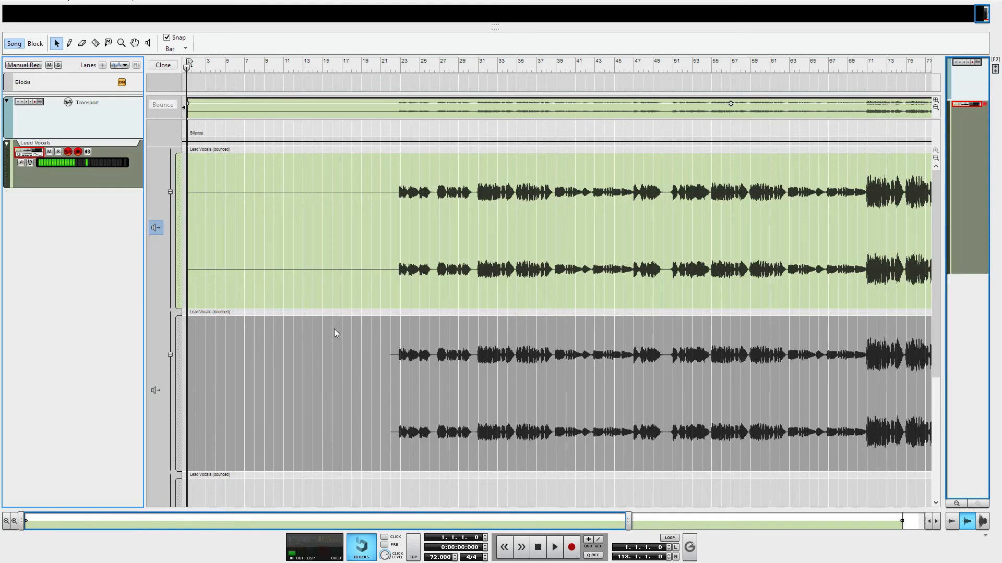
key(Escape)
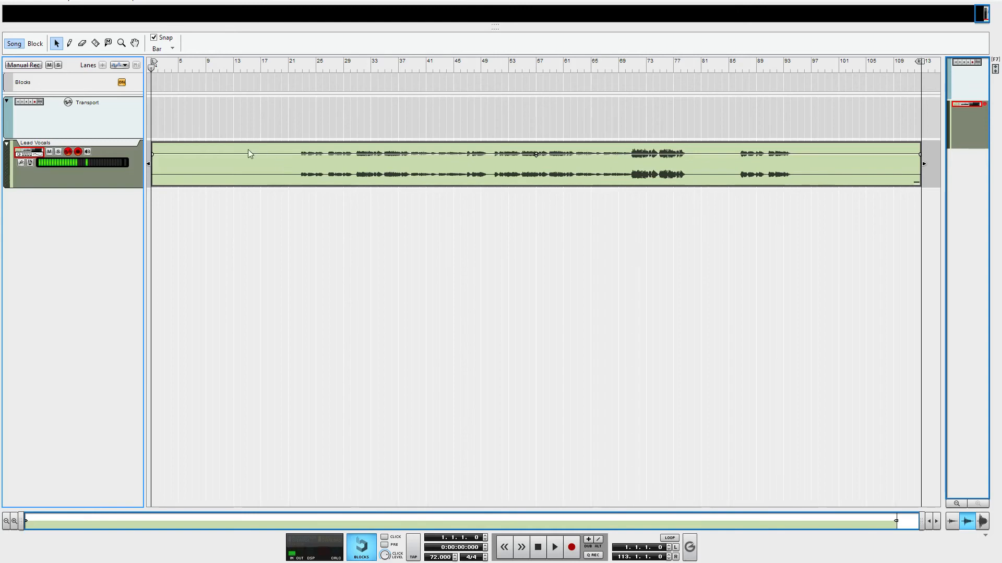
Step: Delete the unused recordings of the full-length Lead Vocals clip, including its comp mode recordings
right_click(221, 161)
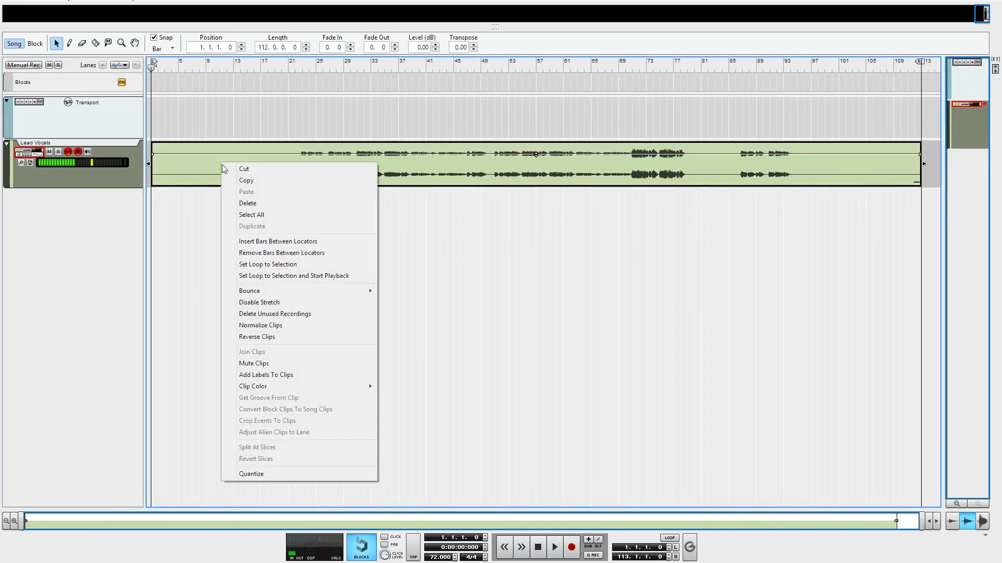
click(308, 314)
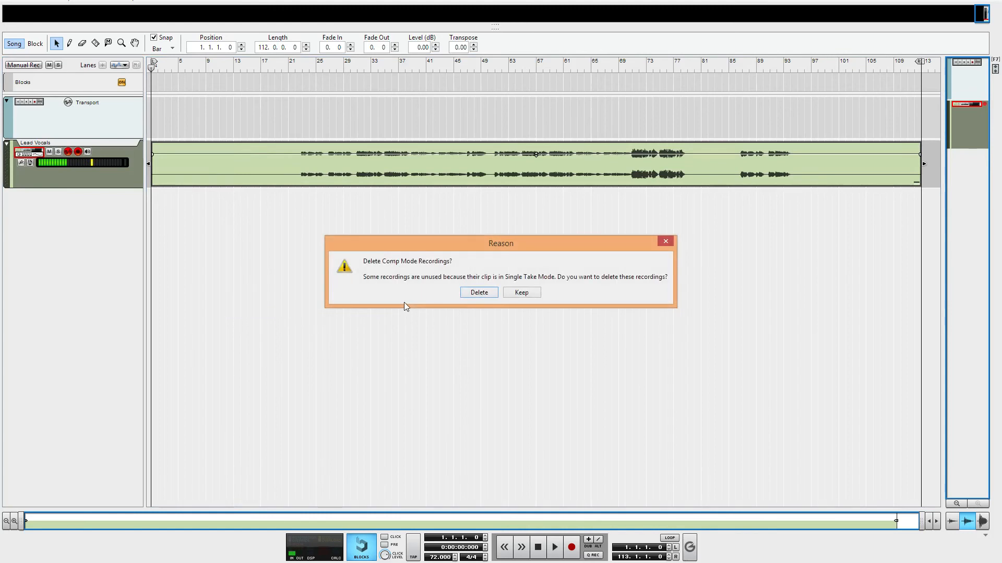
click(479, 293)
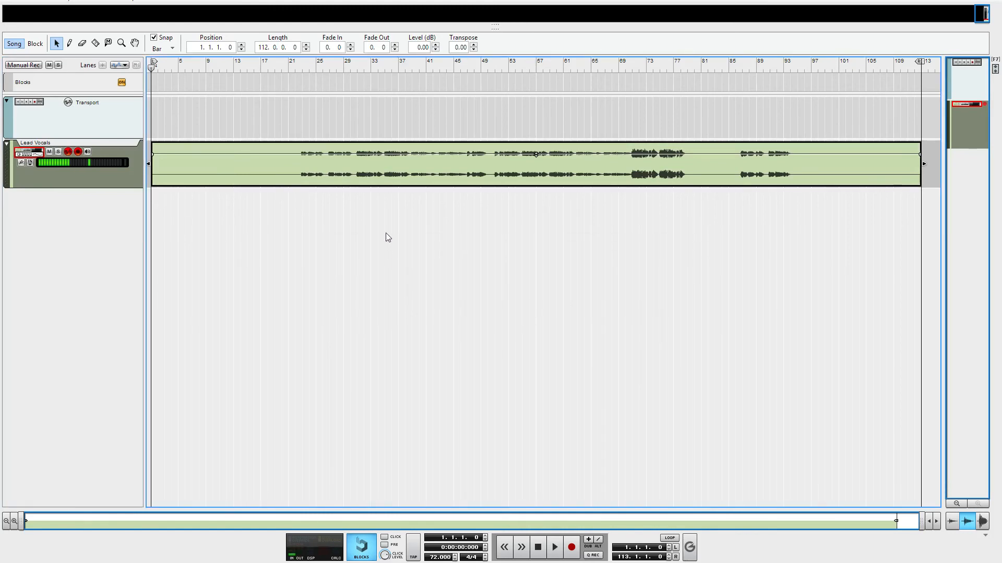
Step: Save and optimize the song, and check the size of Space 48 Wave.reason in the Space folder
click(7, 4)
click(31, 85)
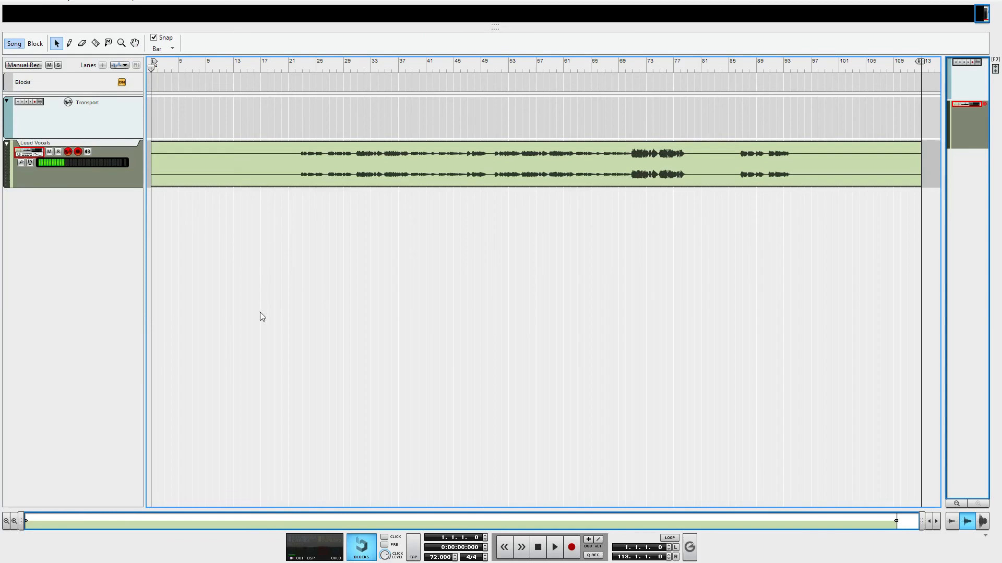
key(alt+Tab)
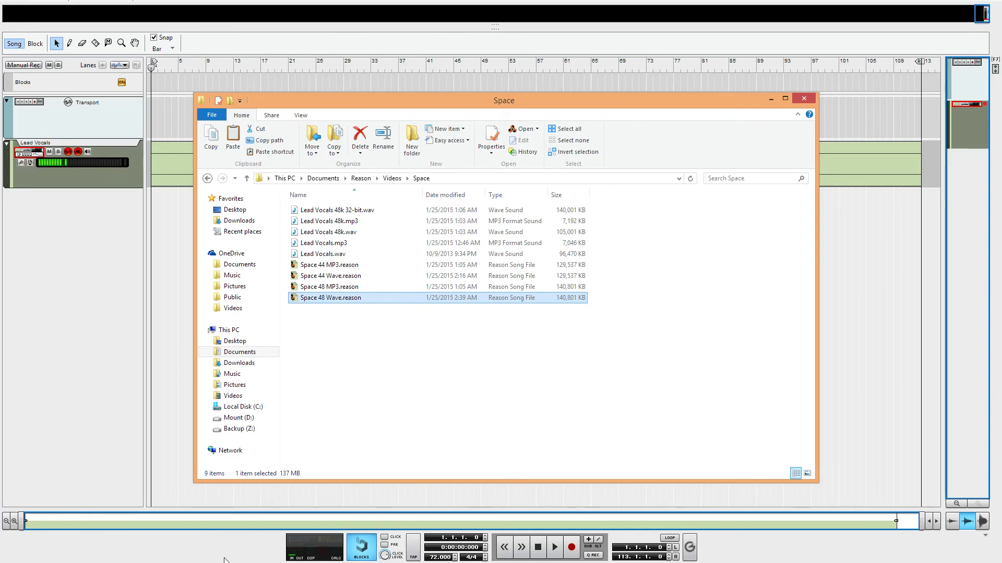
key(alt+Tab)
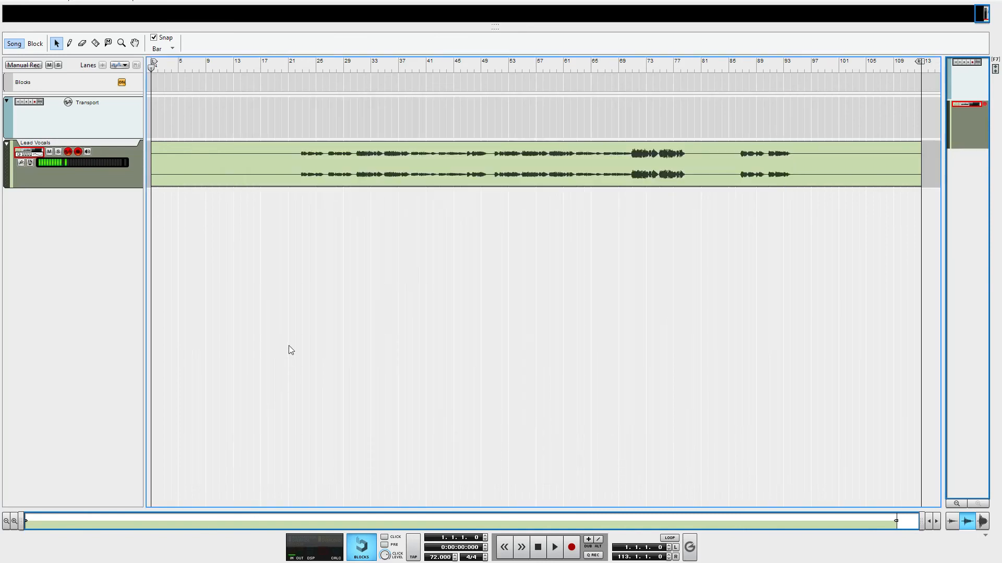
Step: Show the rack above the sequencer, hide the mixer, and enlarge the sequencer area
key(F6)
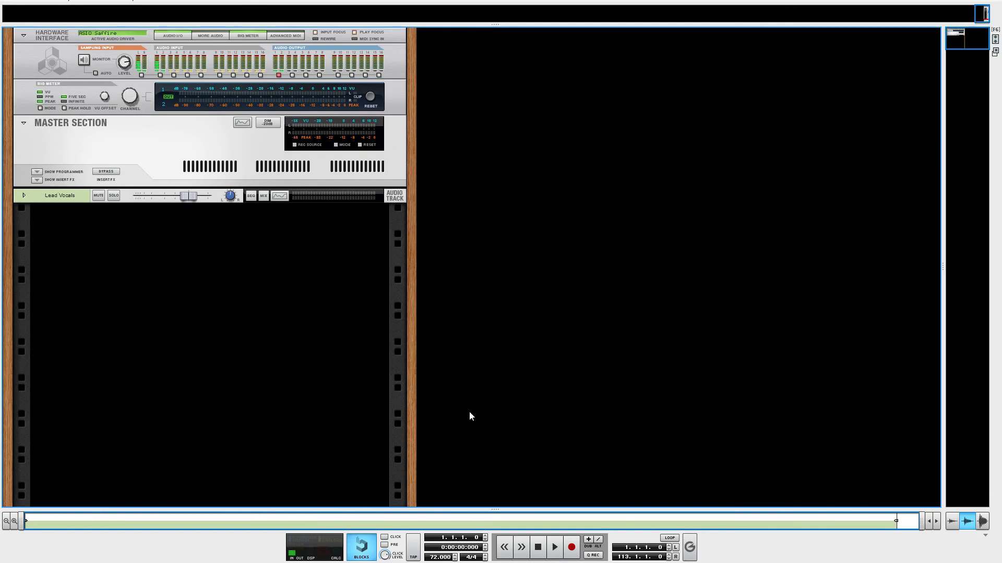
key(F7)
key(F5+F6+F7)
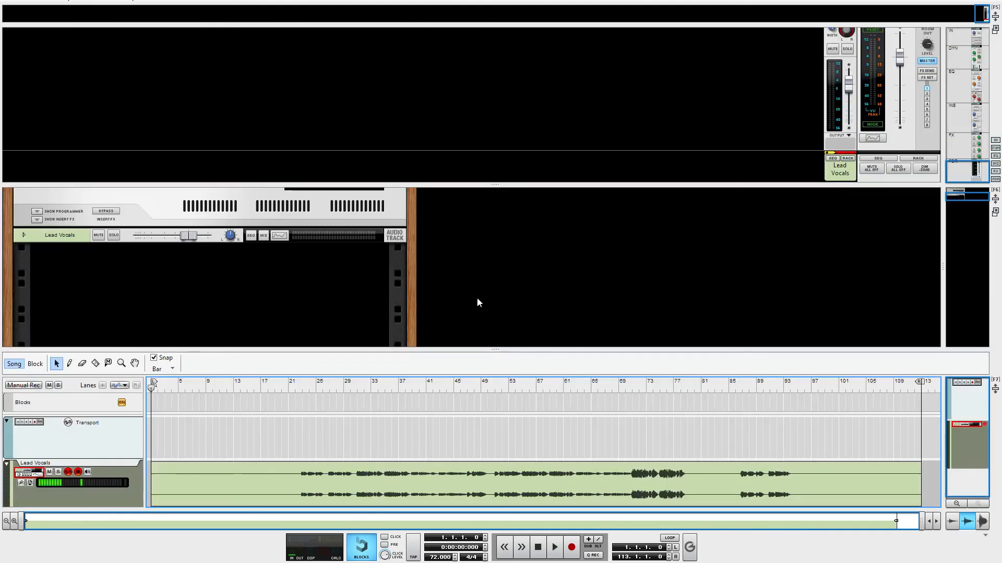
drag(524, 186, 512, 10)
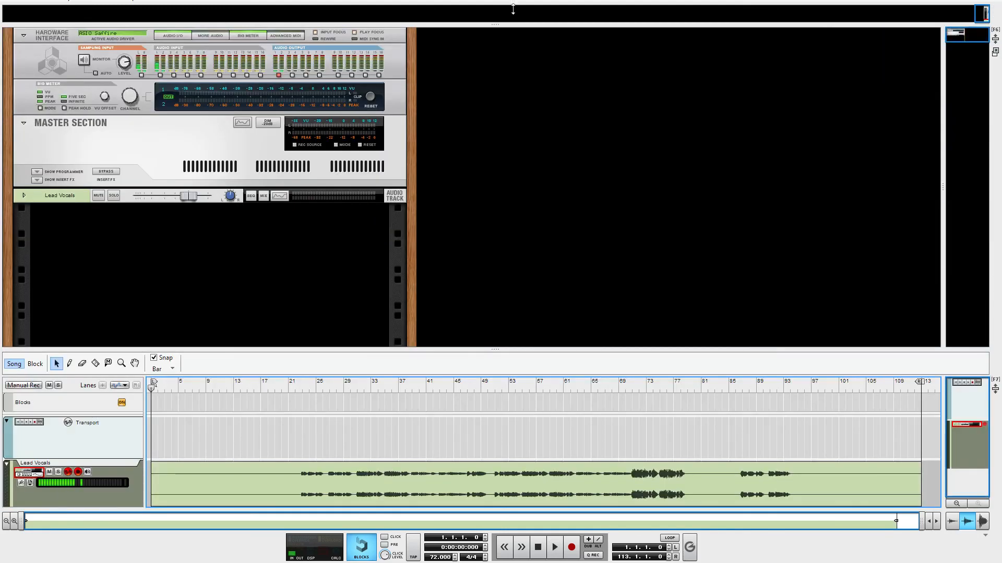
drag(525, 347, 525, 300)
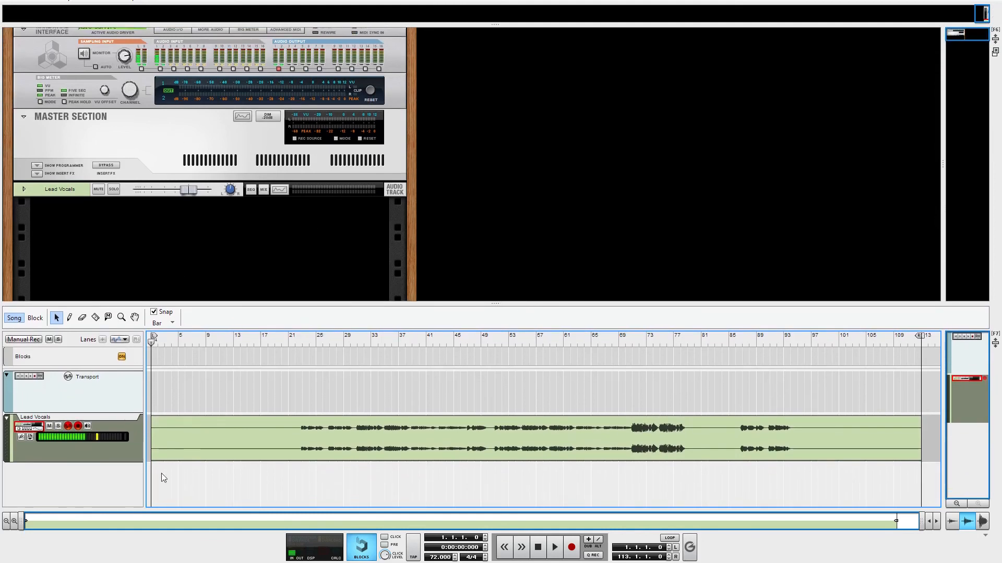
Step: Play the silent opening bars of the Lead Vocals clip, and return the playhead to the song start
click(554, 548)
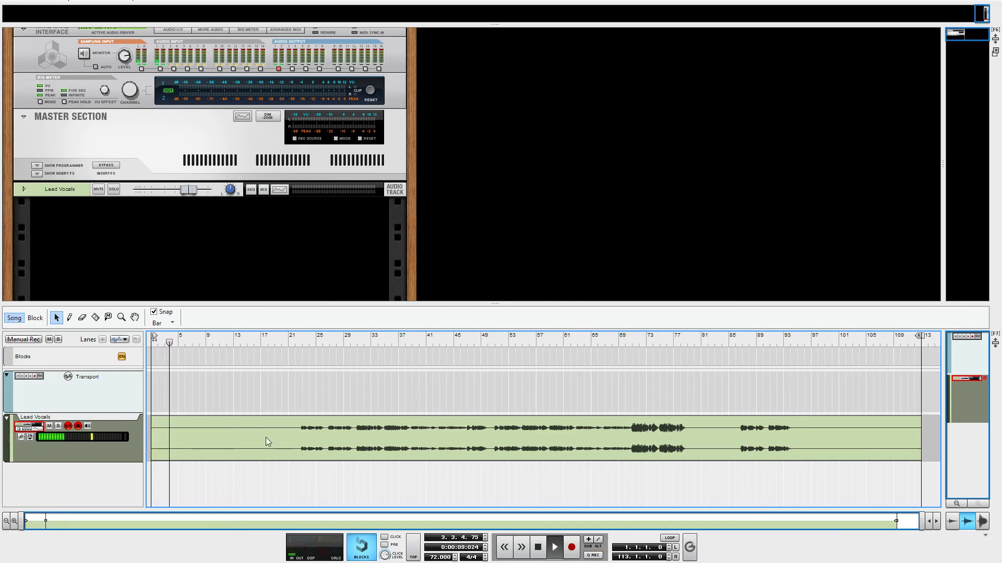
click(543, 545)
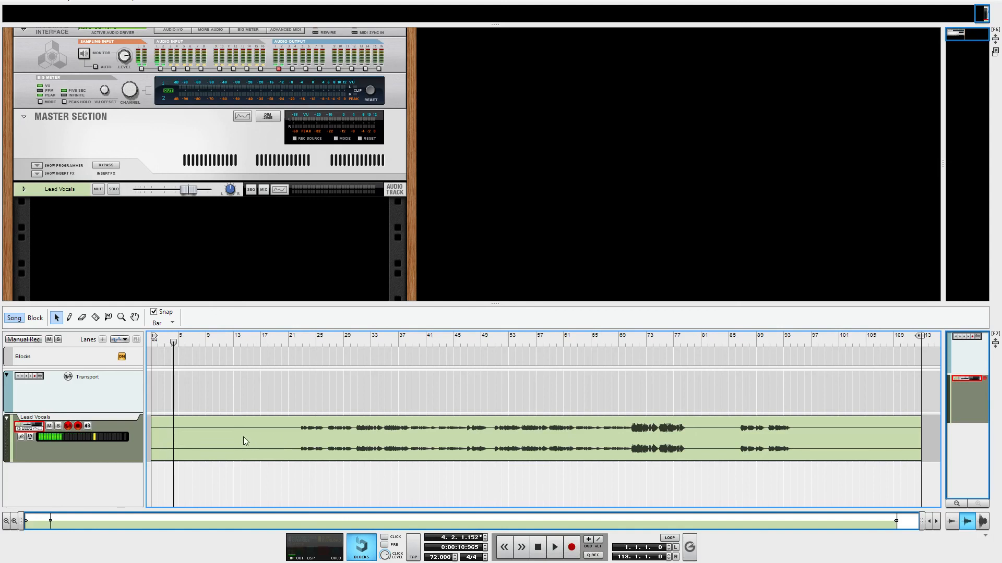
click(538, 548)
Step: Split the Lead Vocals clip around its silent passages at bars 22, 79, 86, 94 and 95 with the Razor tool
key(r)
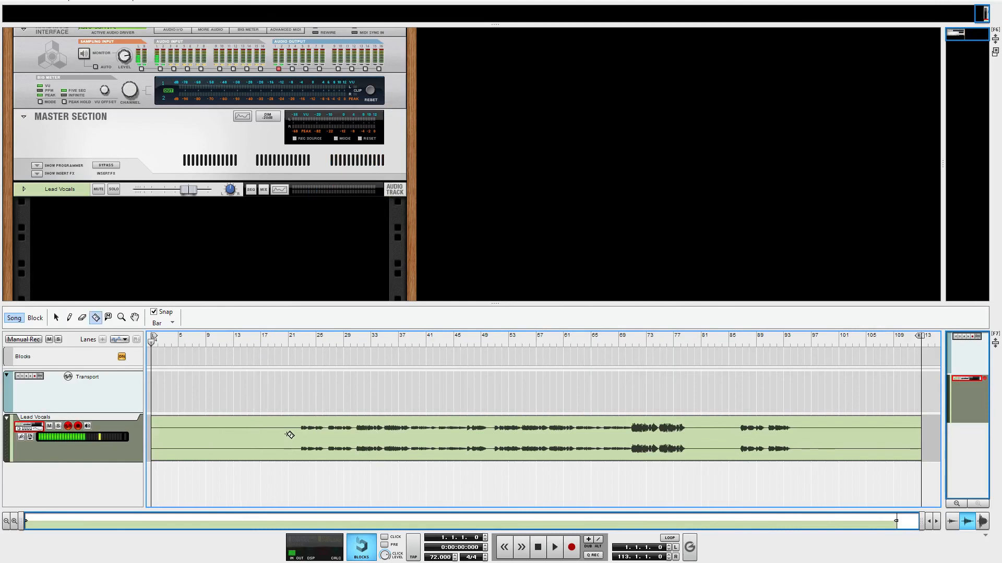
click(300, 435)
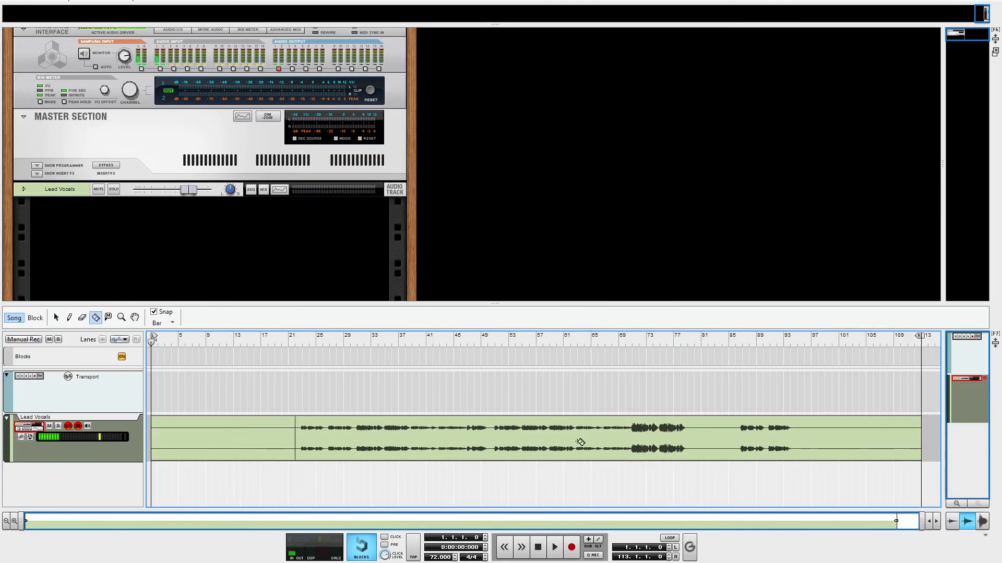
click(690, 440)
click(799, 440)
click(790, 439)
Step: Erase the silent clips before bar 22, between bars 79 and 86, and after bar 94
key(e)
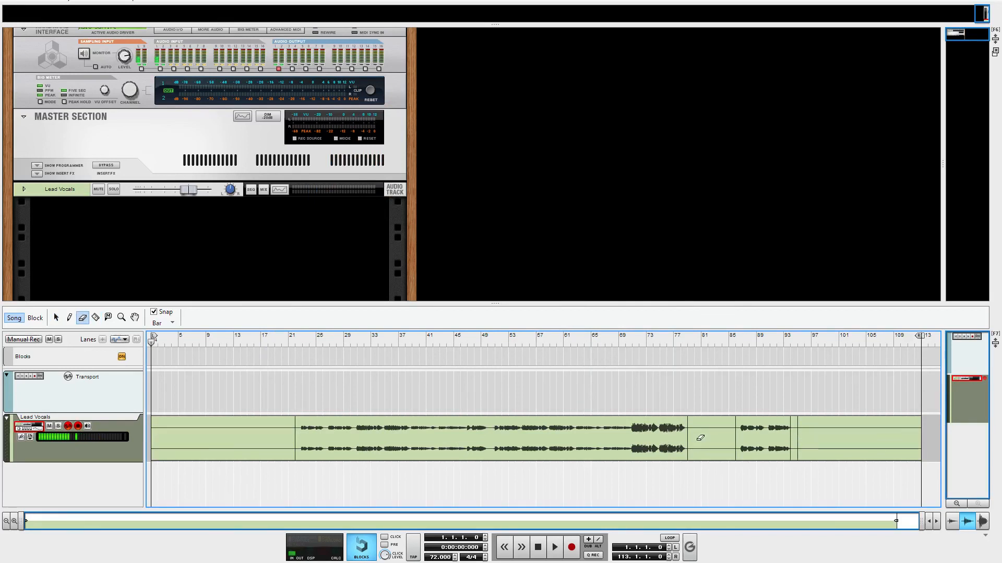
click(267, 441)
click(711, 438)
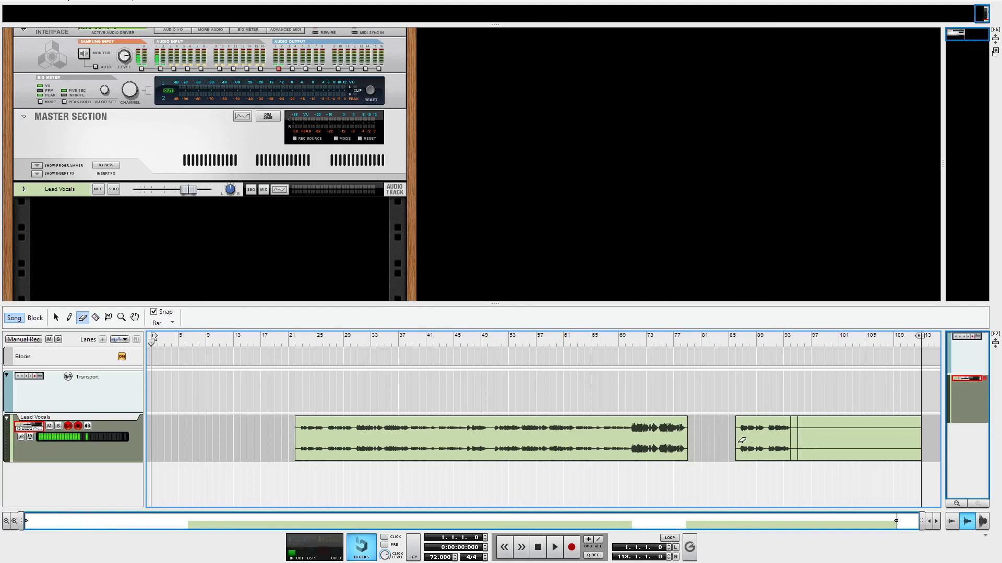
click(794, 438)
click(824, 438)
Step: Bounce the two remaining Lead Vocals clips to new recordings
key(q)
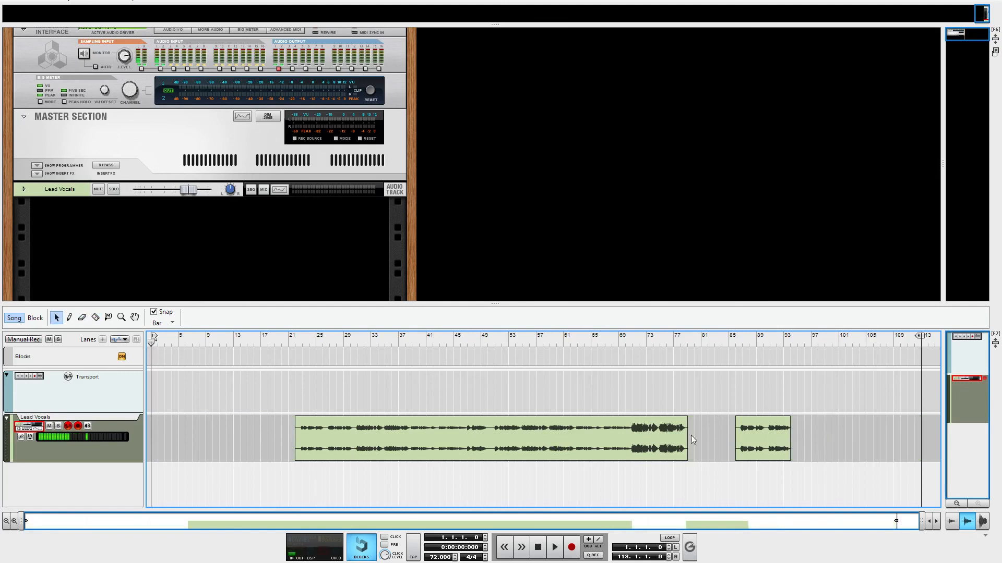
click(613, 435)
shift+click(756, 434)
right_click(756, 434)
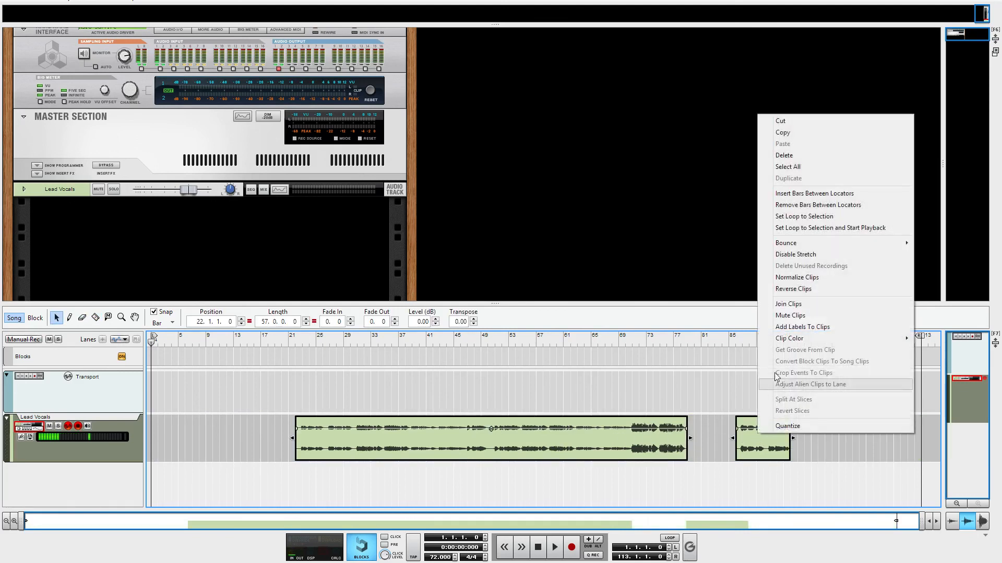
mouse_move(779, 249)
click(720, 264)
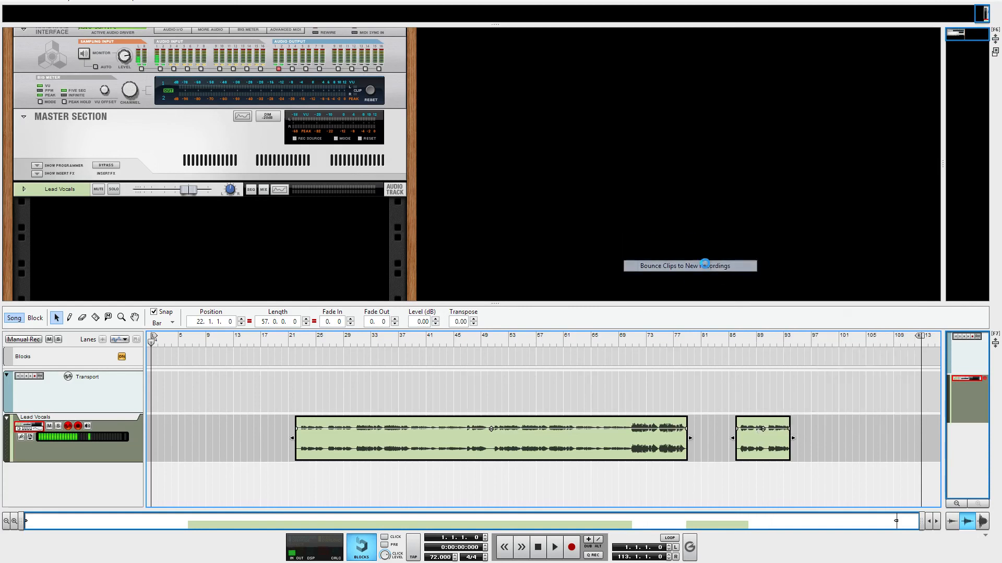
Step: Delete the unused recordings of both bounced vocal clips, including their comp mode recordings
right_click(570, 436)
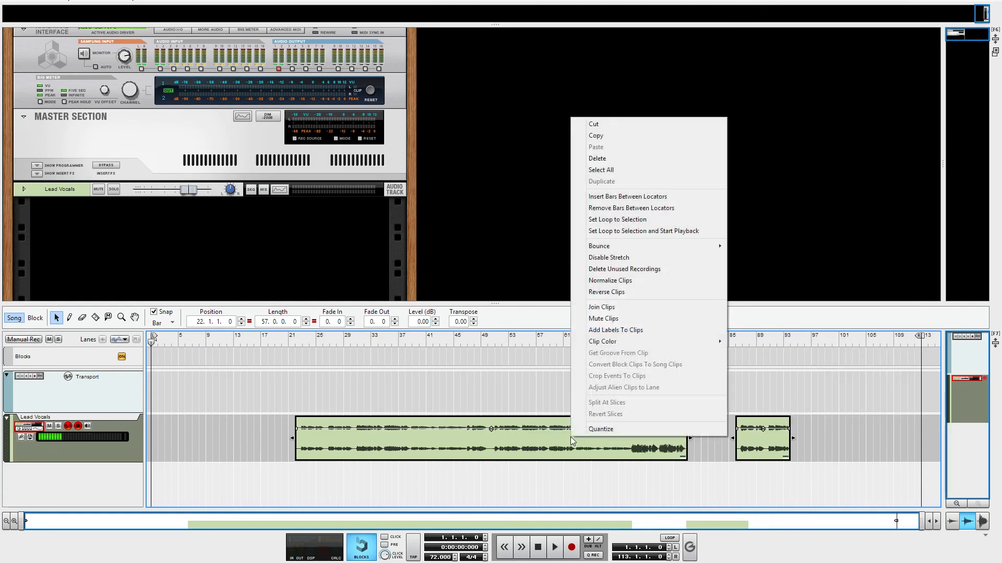
click(623, 270)
click(481, 293)
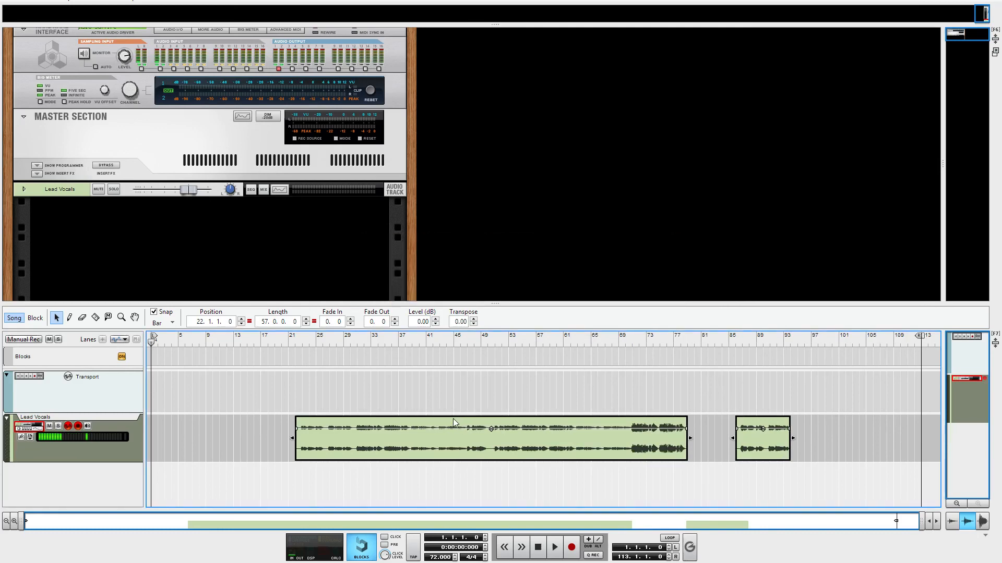
click(255, 430)
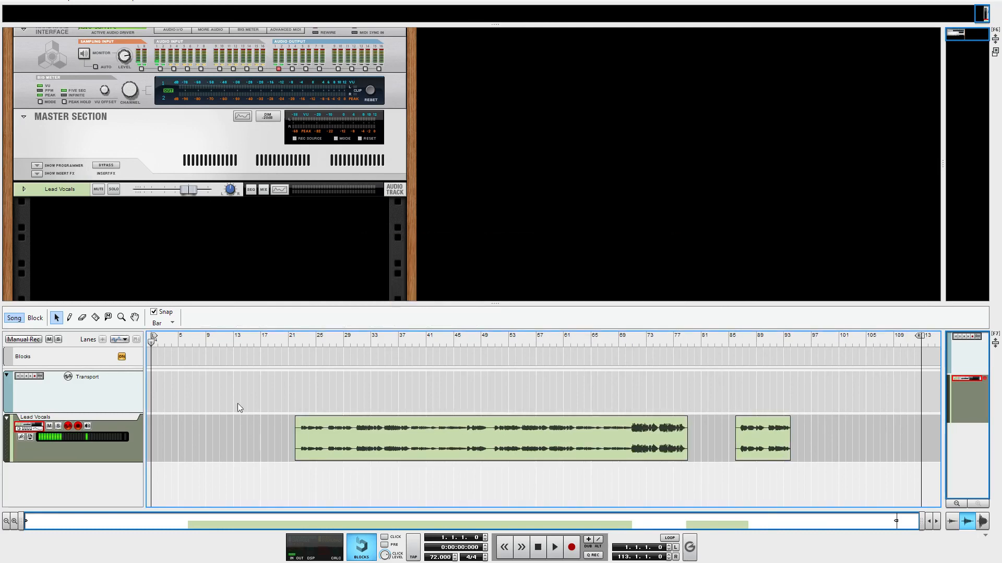
Step: Save and optimize the trimmed song, check its file size in the Space folder, and minimize the folder window
click(14, 8)
click(22, 85)
click(183, 562)
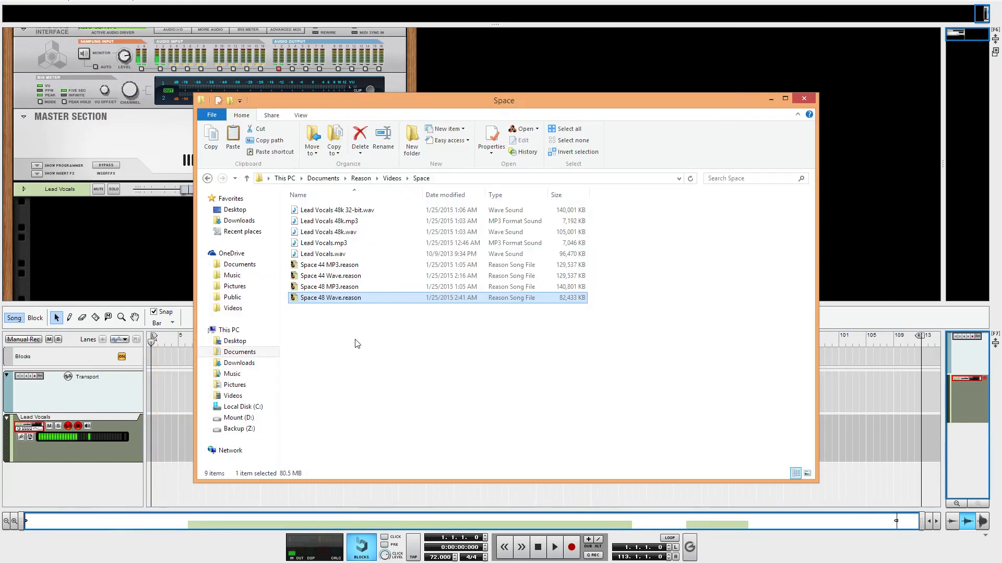
click(770, 99)
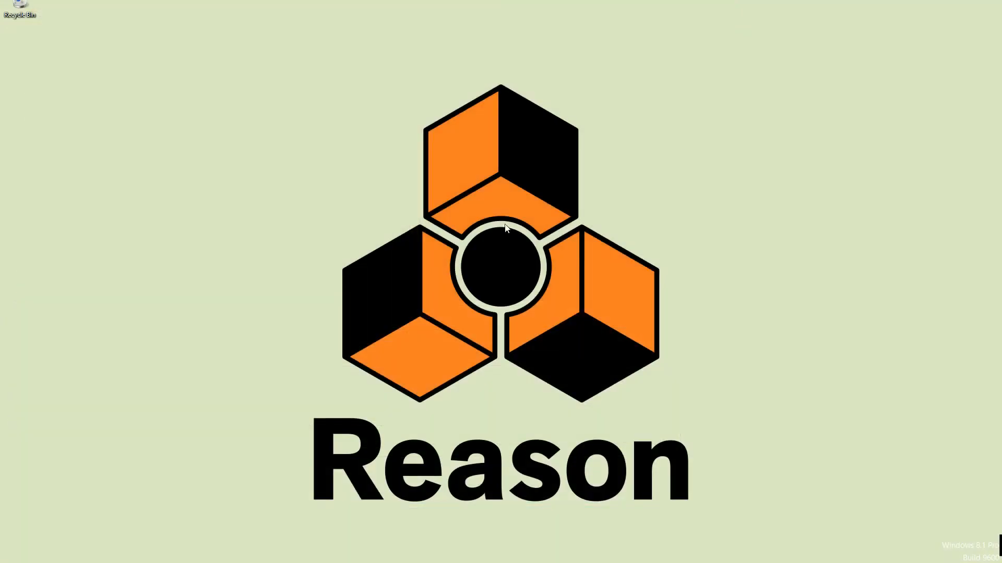